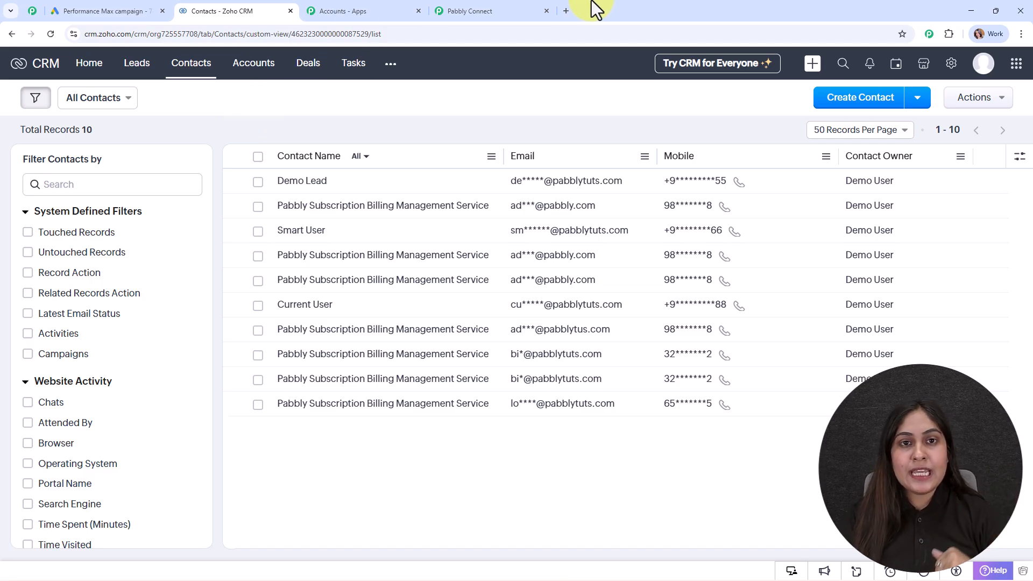
# Step: Switch from the Zoho CRM Contacts list to the Pabbly Connect dashboard tab
pyautogui.click(489, 11)
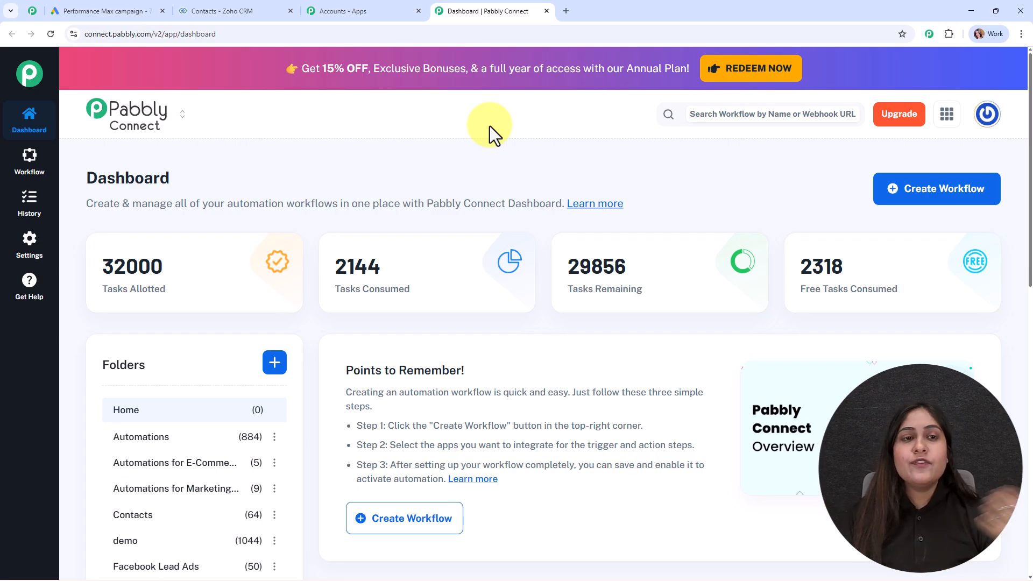
pyautogui.click(321, 2)
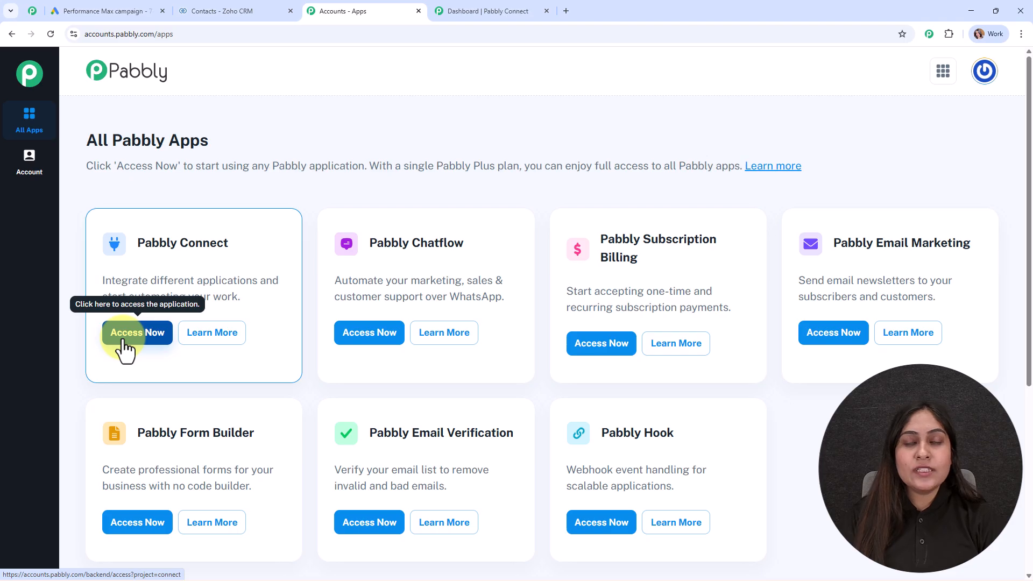
pyautogui.click(500, 10)
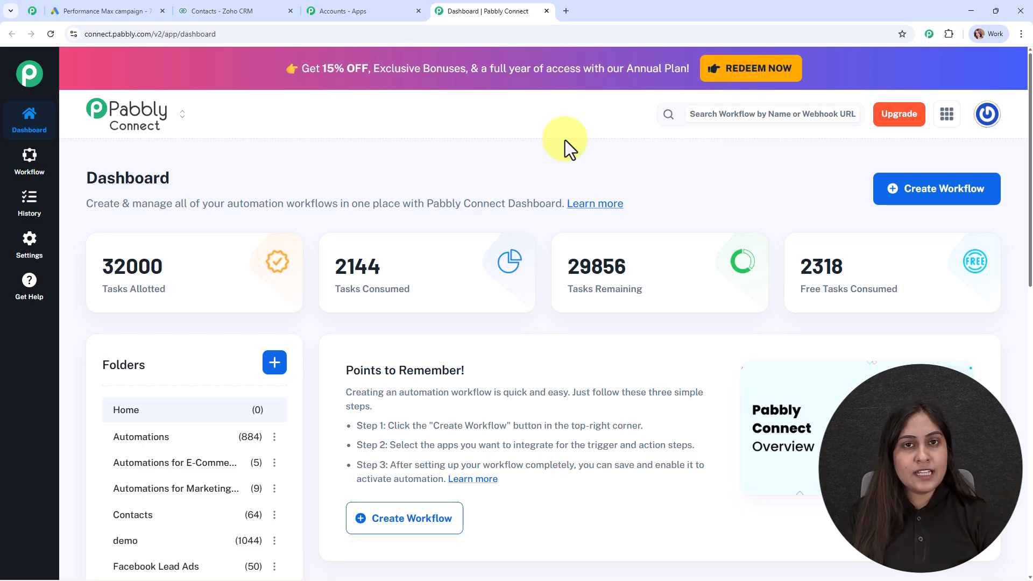
# Step: Load pabbly.com/community, read through what joining offers, and return to the page top
pyautogui.click(32, 11)
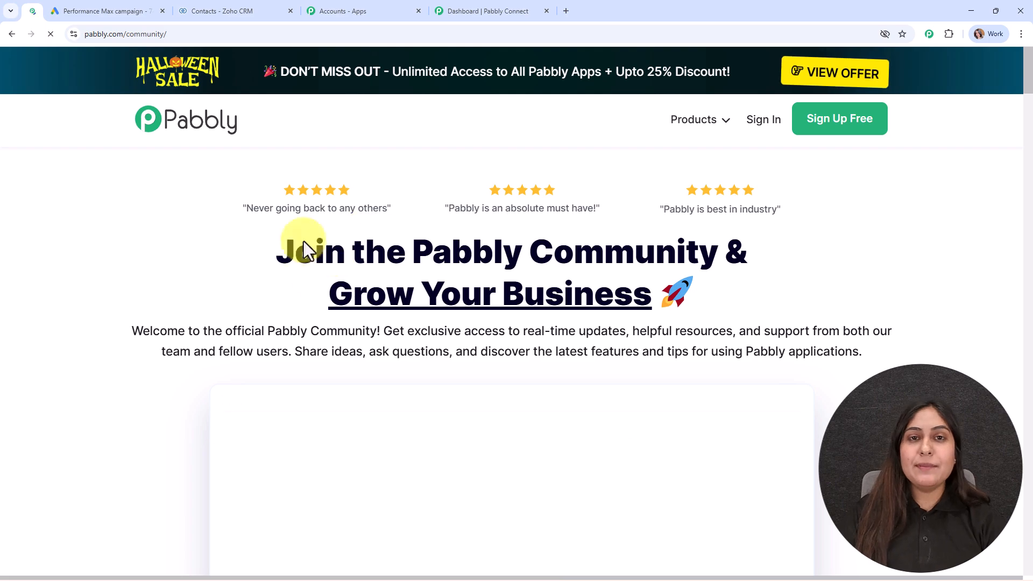
pyautogui.scroll(-9, 424, 343)
pyautogui.scroll(-16, 427, 341)
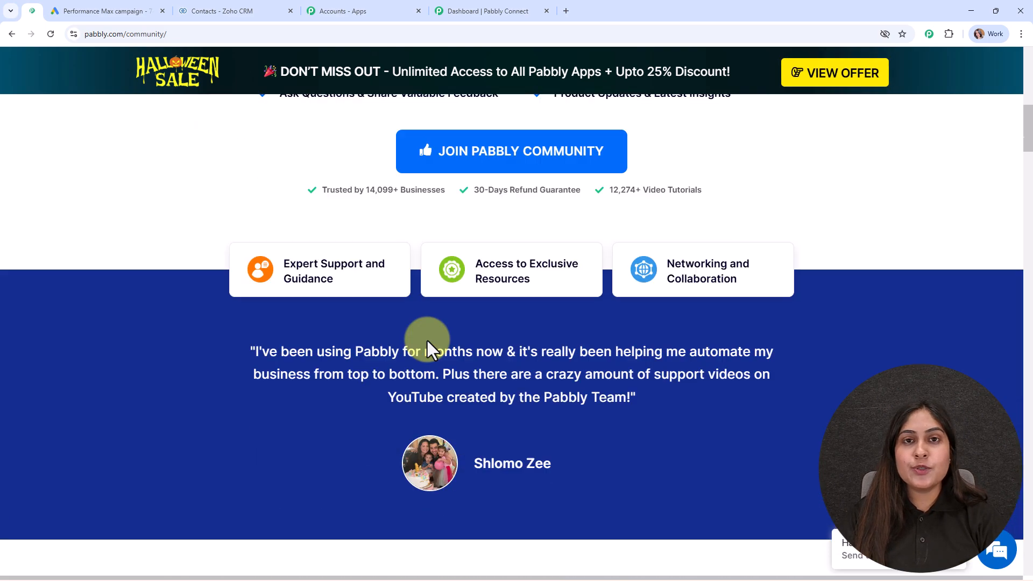
pyautogui.scroll(-15, 425, 337)
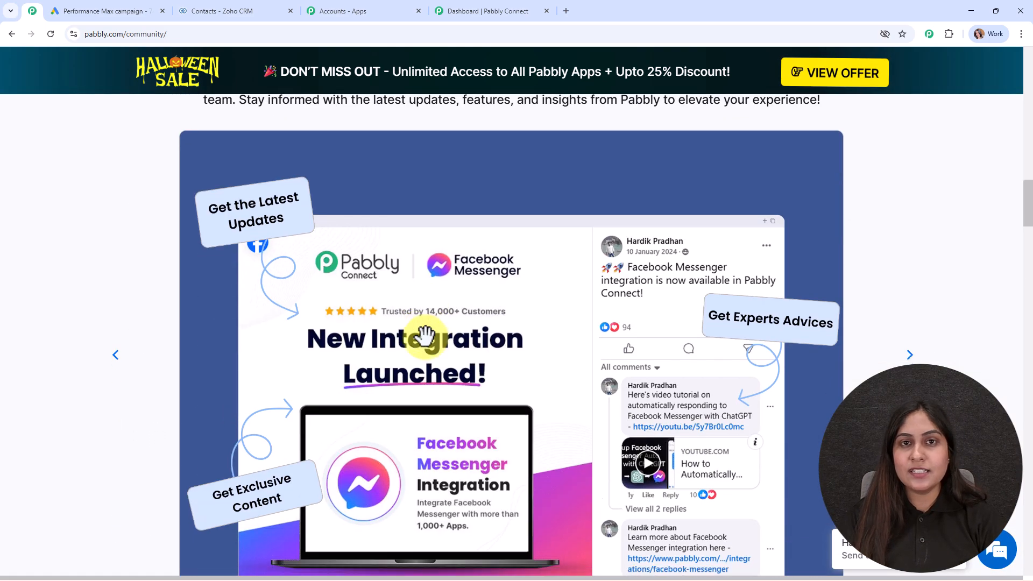
pyautogui.scroll(-13, 425, 337)
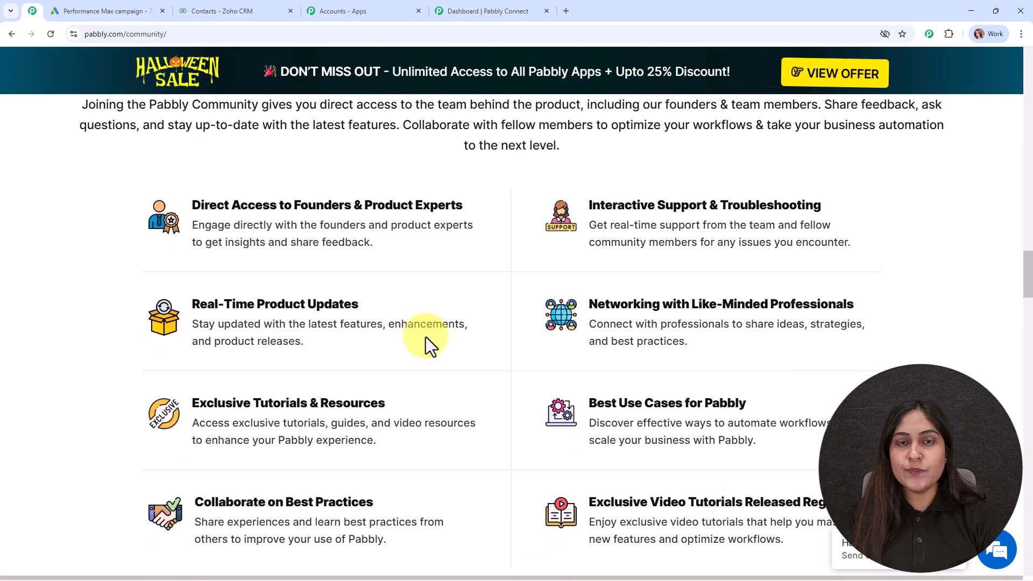
pyautogui.scroll(-9, 425, 336)
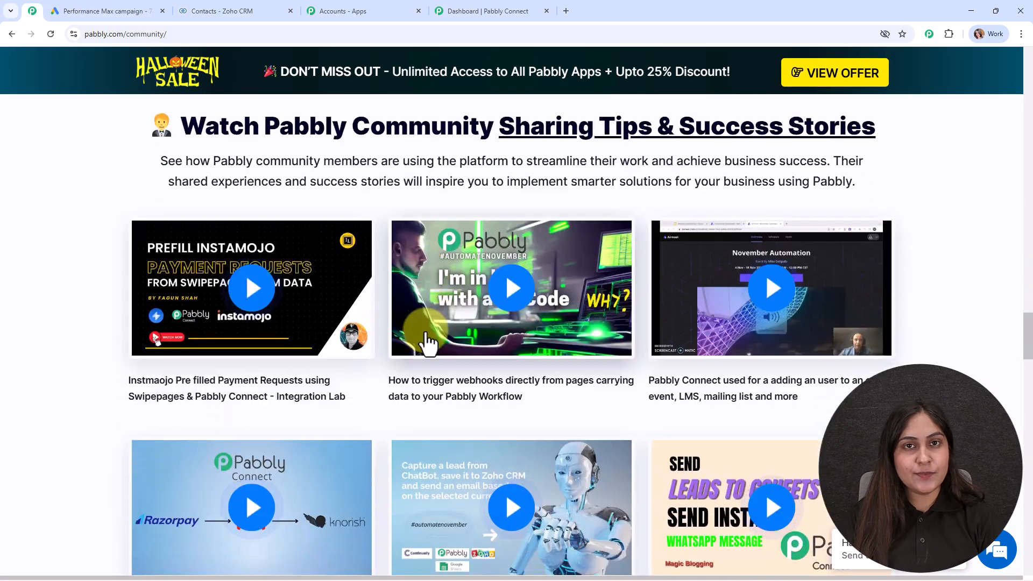
pyautogui.scroll(-16, 428, 340)
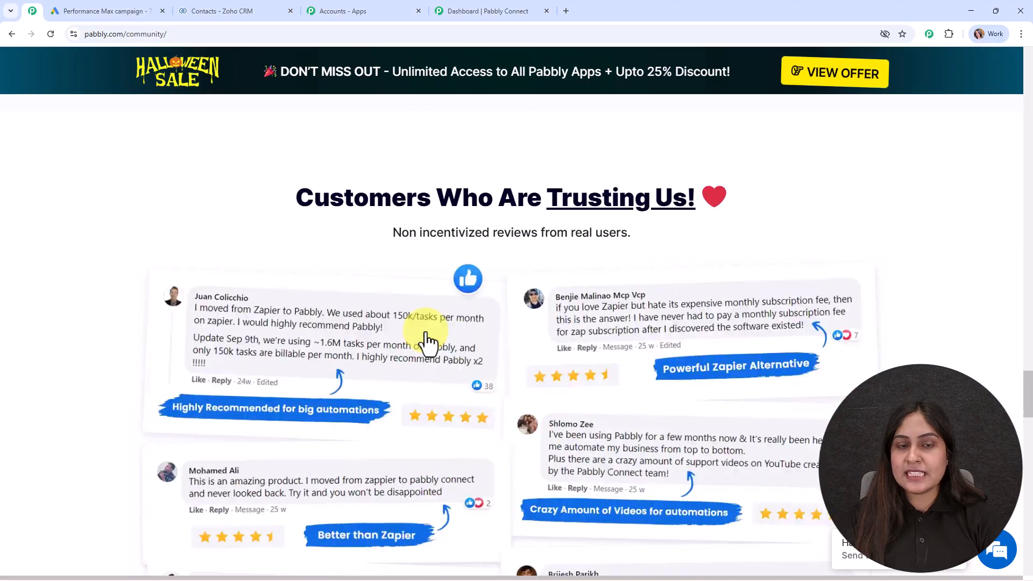
pyautogui.scroll(-12, 425, 331)
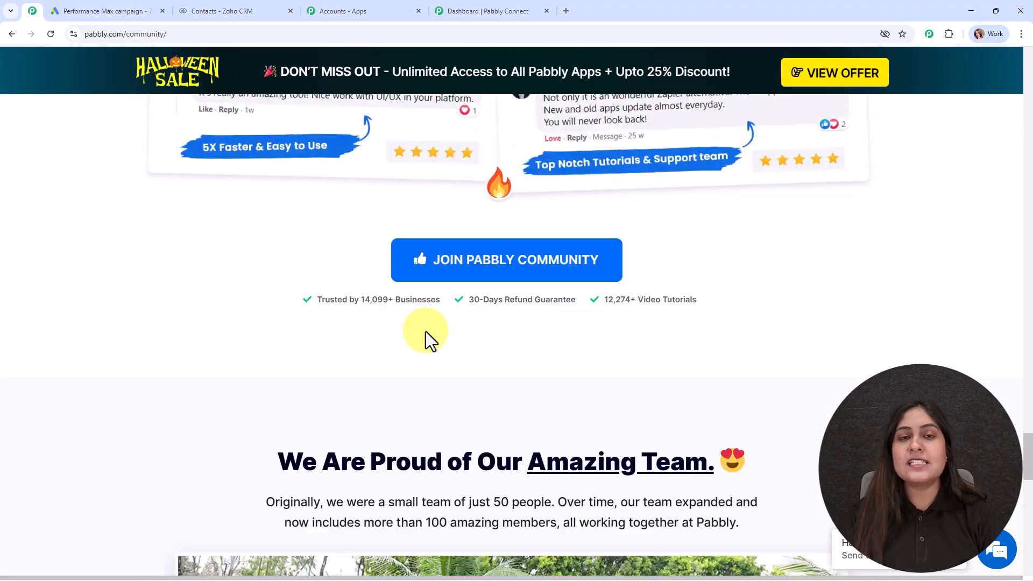
pyautogui.scroll(4, 425, 332)
pyautogui.scroll(20, 424, 330)
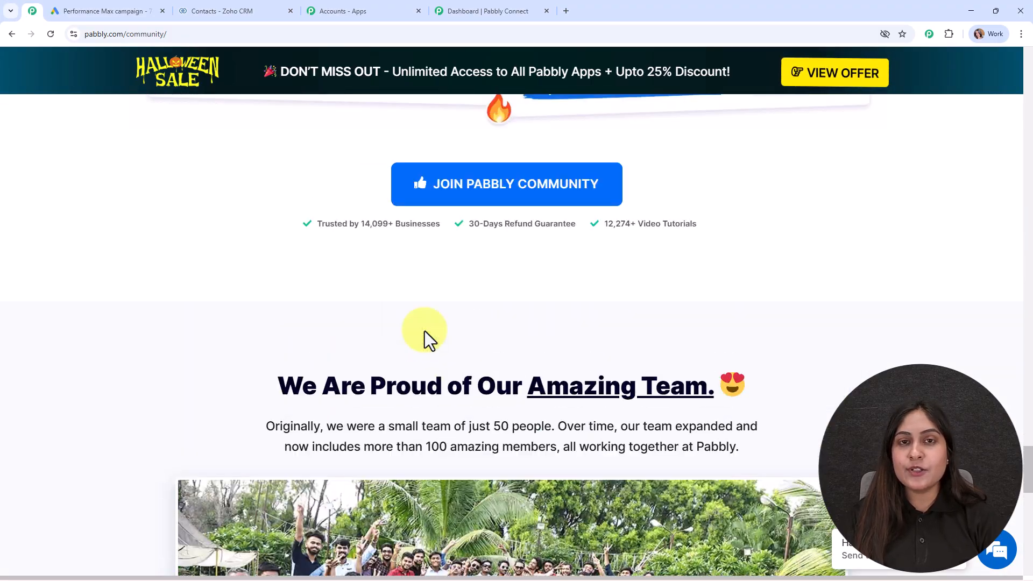
pyautogui.scroll(4, 425, 331)
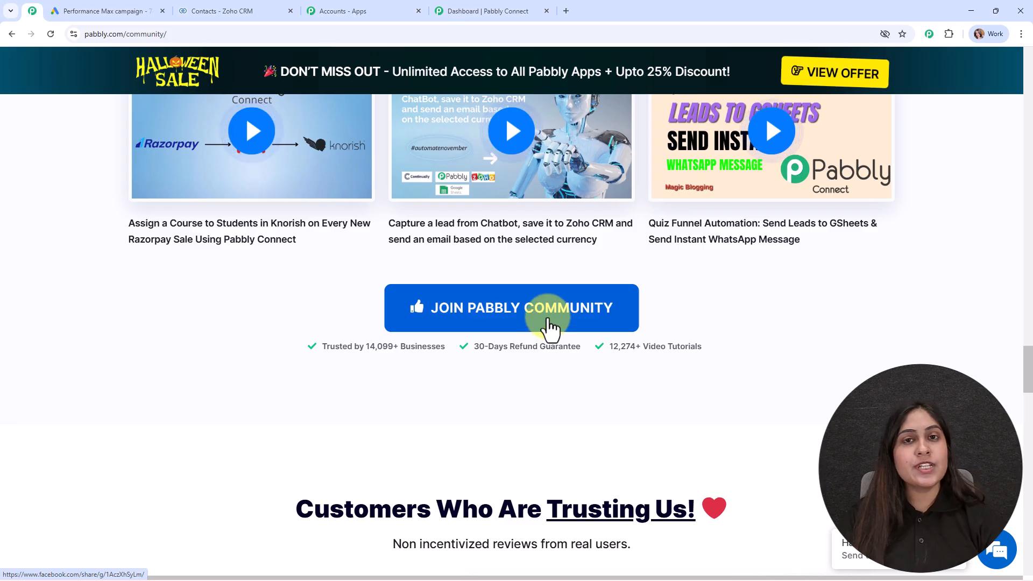
pyautogui.moveTo(1029, 370); pyautogui.dragTo(1024, 61)
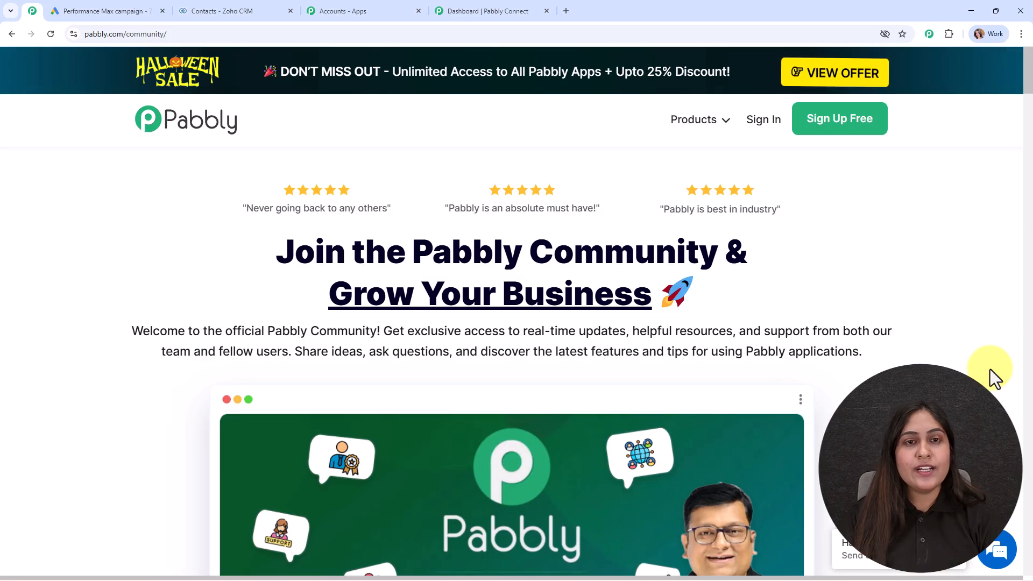
# Step: Start a new beta workflow named 'How to Add Google Ads Leads to Zoho CRM Automatically'
pyautogui.click(484, 11)
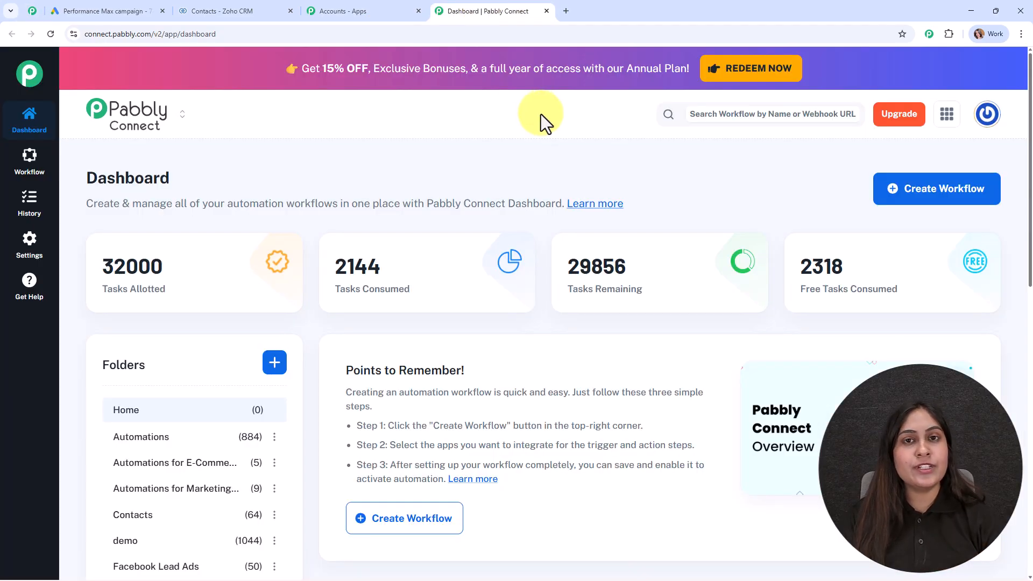
pyautogui.click(913, 198)
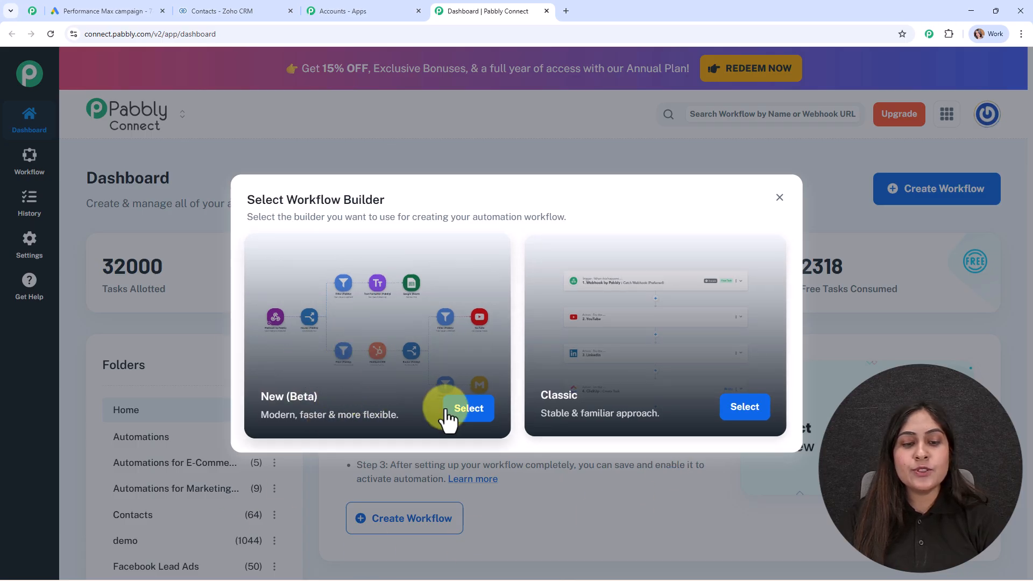
pyautogui.click(467, 418)
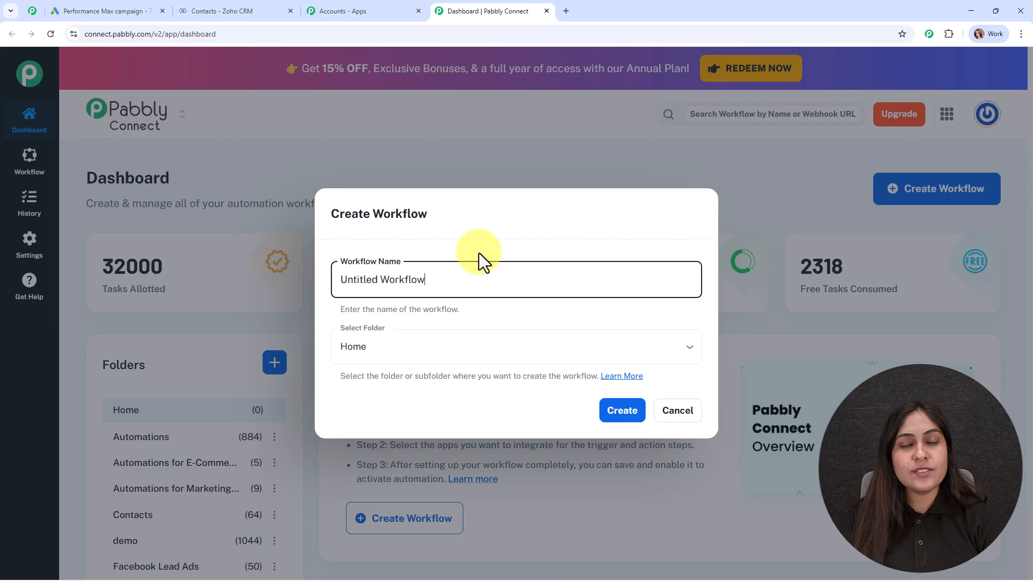
pyautogui.tripleClick(485, 281)
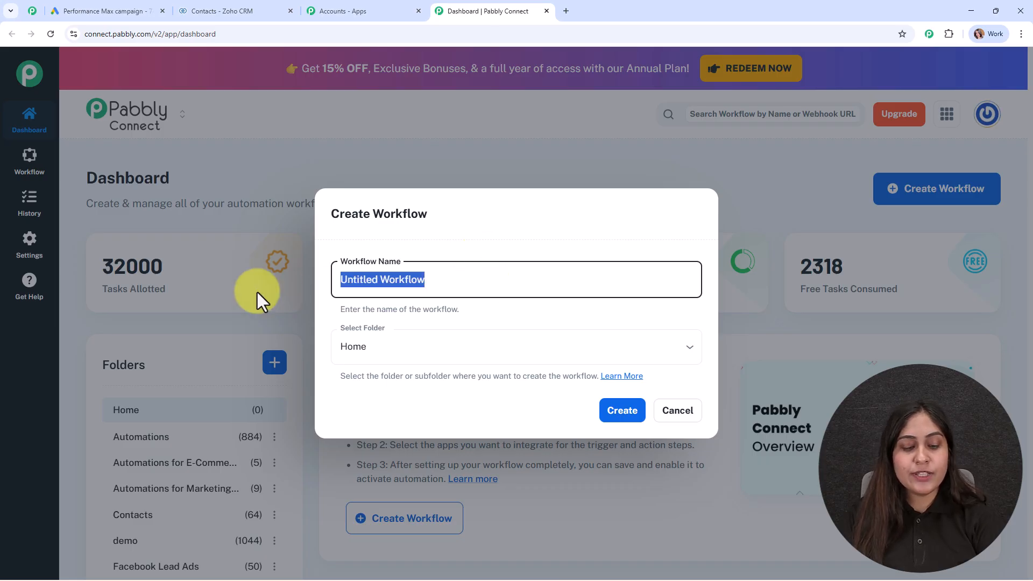
pyautogui.write('How to Add Google Ads Leads to Zoho CRM Automatically')
pyautogui.moveTo(341, 279); pyautogui.dragTo(661, 310)
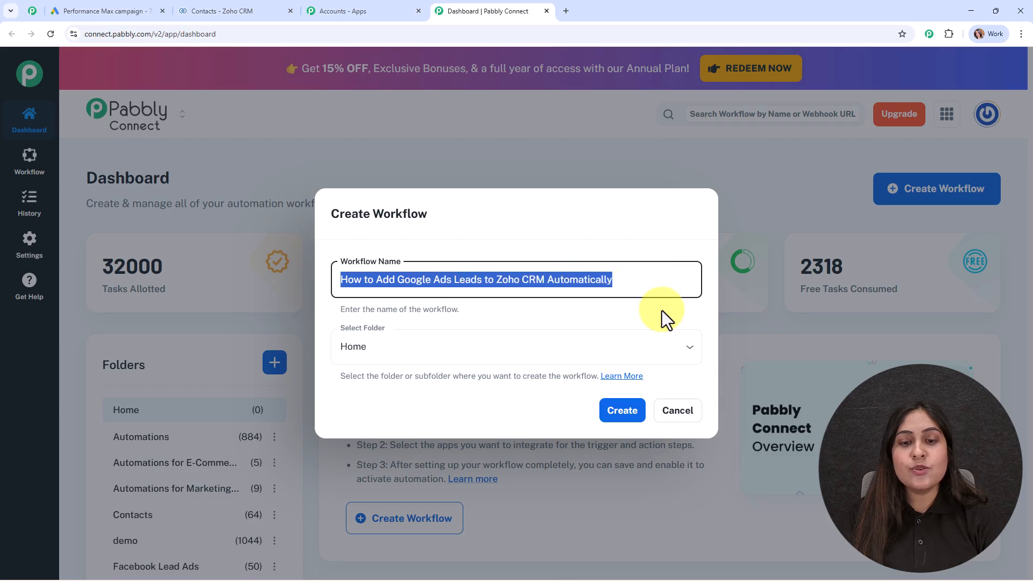
pyautogui.click(662, 311)
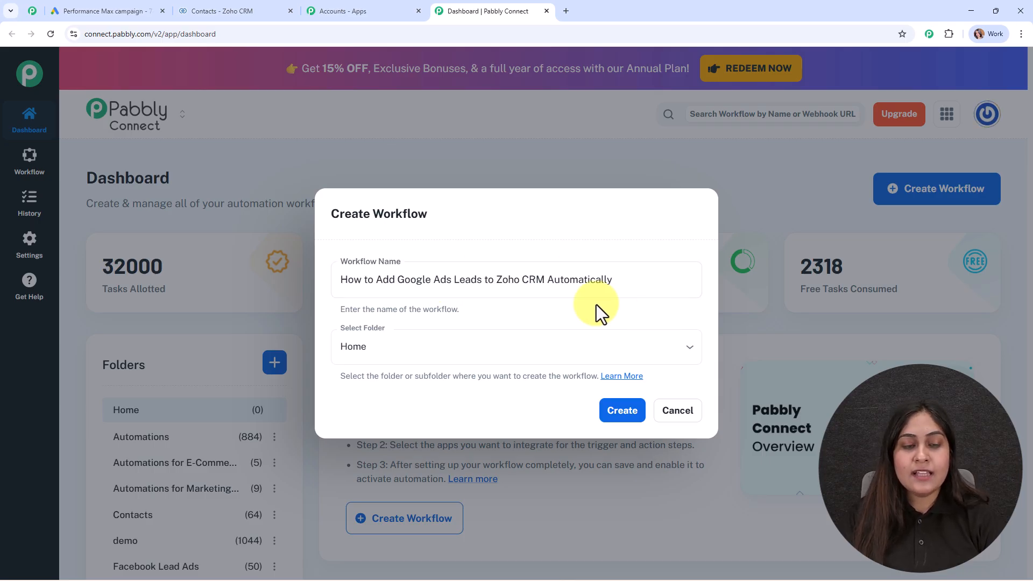
# Step: Place the workflow in the Contacts folder and create it
pyautogui.click(434, 346)
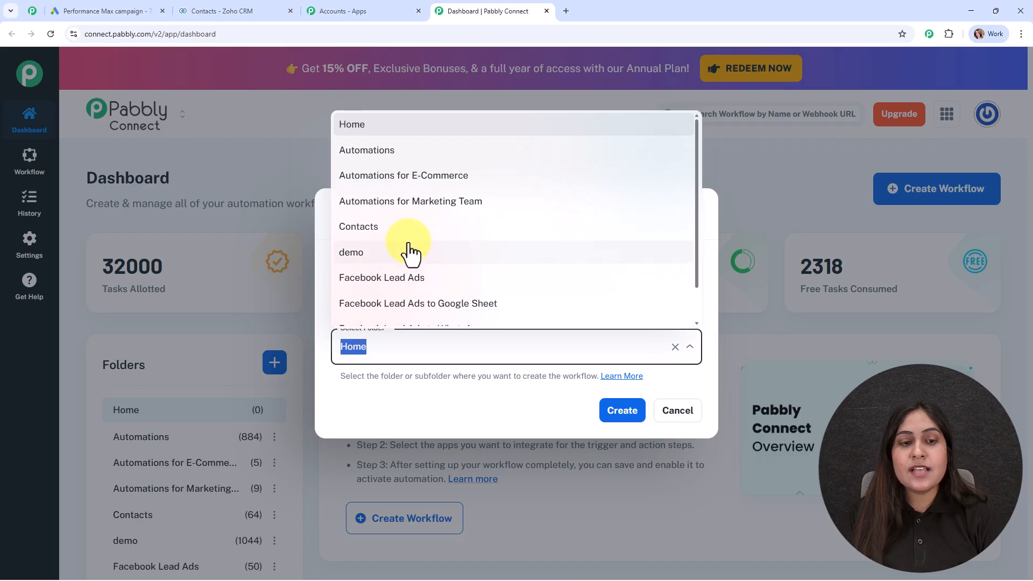
pyautogui.click(391, 238)
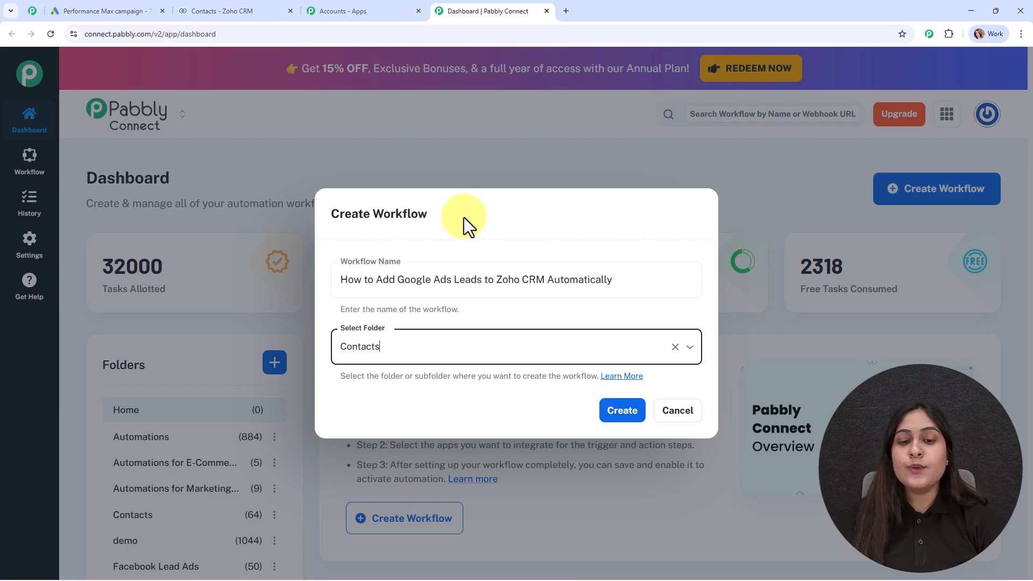
pyautogui.click(619, 377)
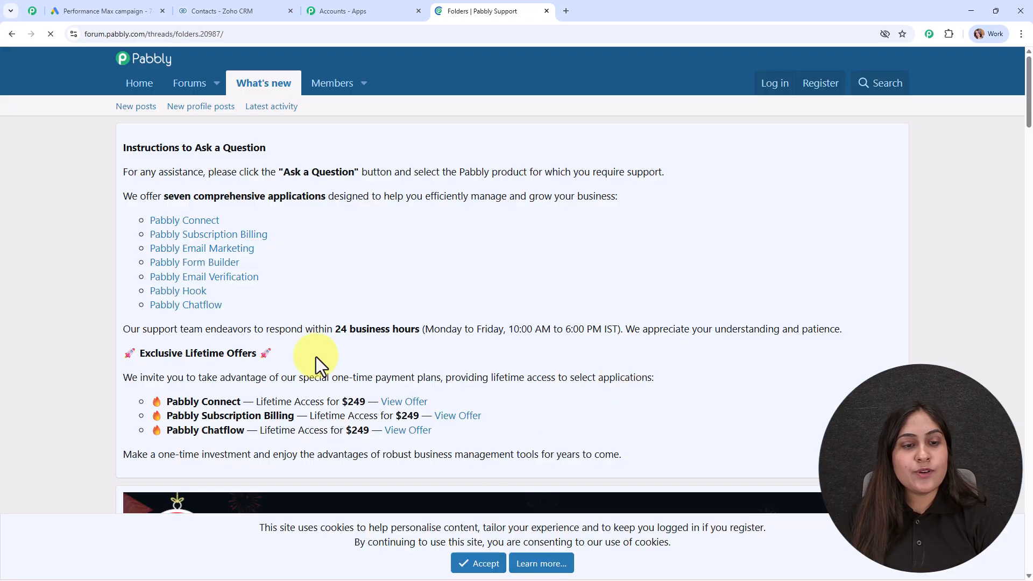
pyautogui.scroll(-10, 321, 385)
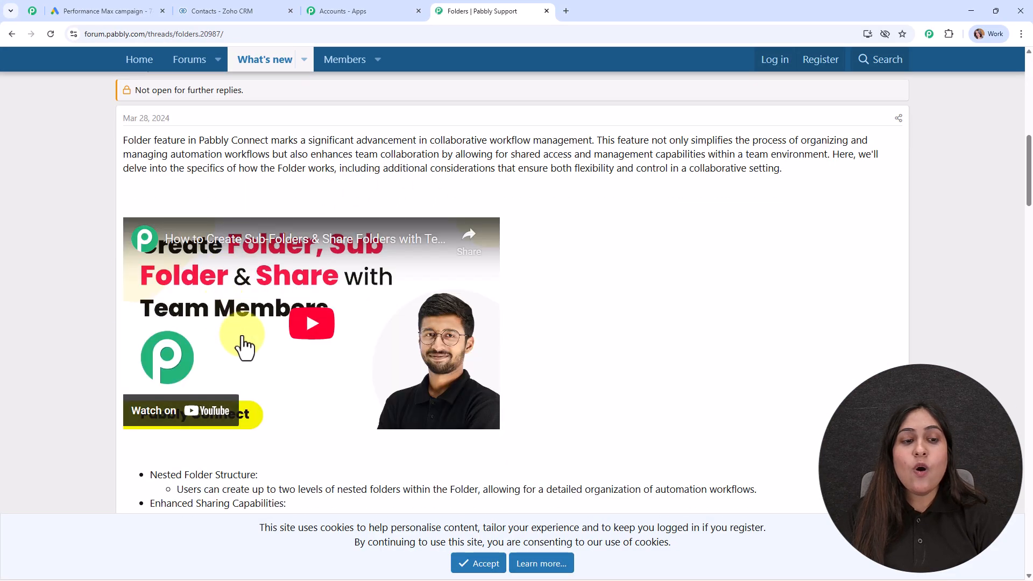
pyautogui.scroll(-15, 376, 376)
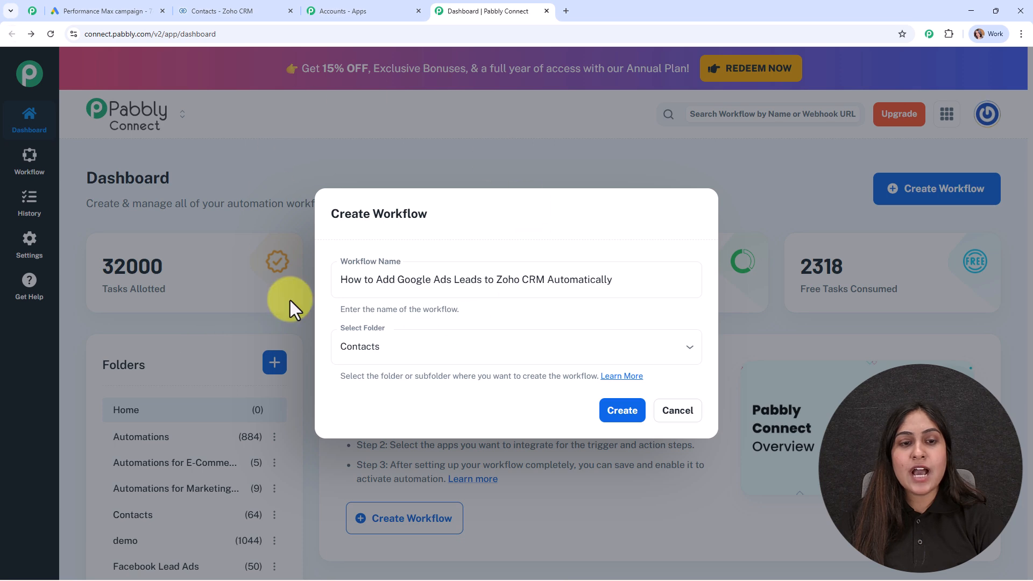
pyautogui.click(623, 415)
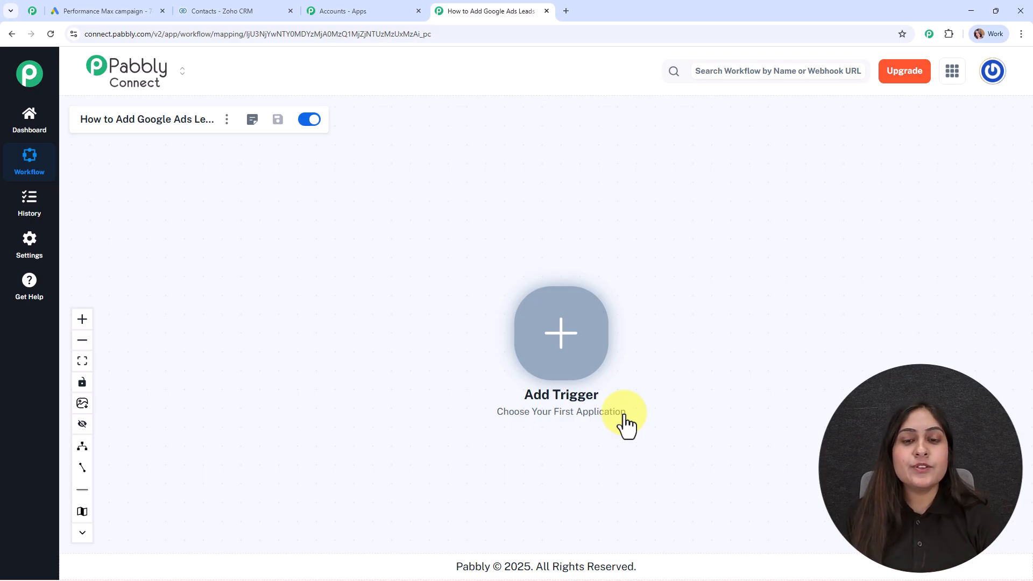
# Step: Set the trigger to Google Ads with the New Lead Form Entry event
pyautogui.click(563, 329)
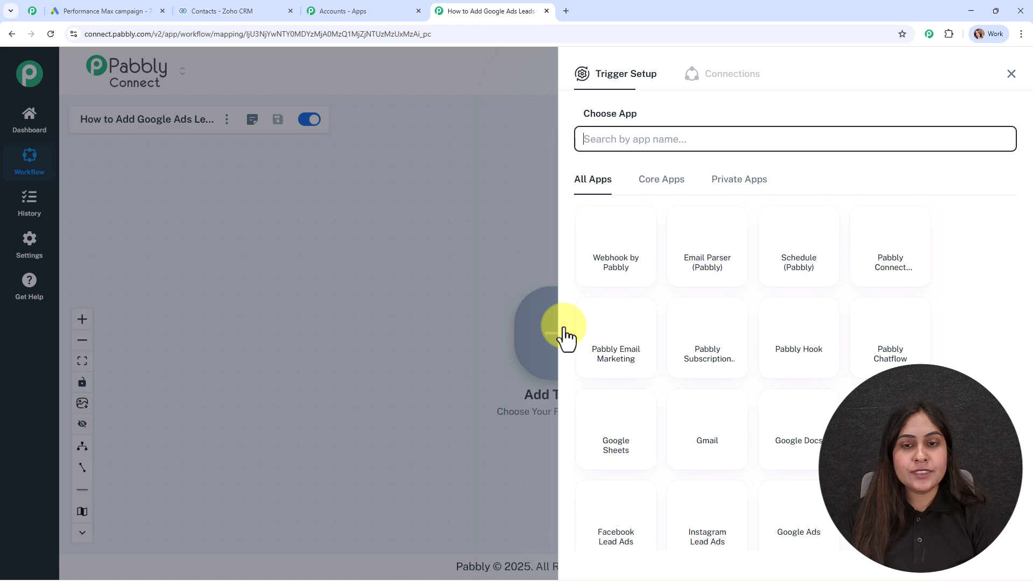
pyautogui.write('goog')
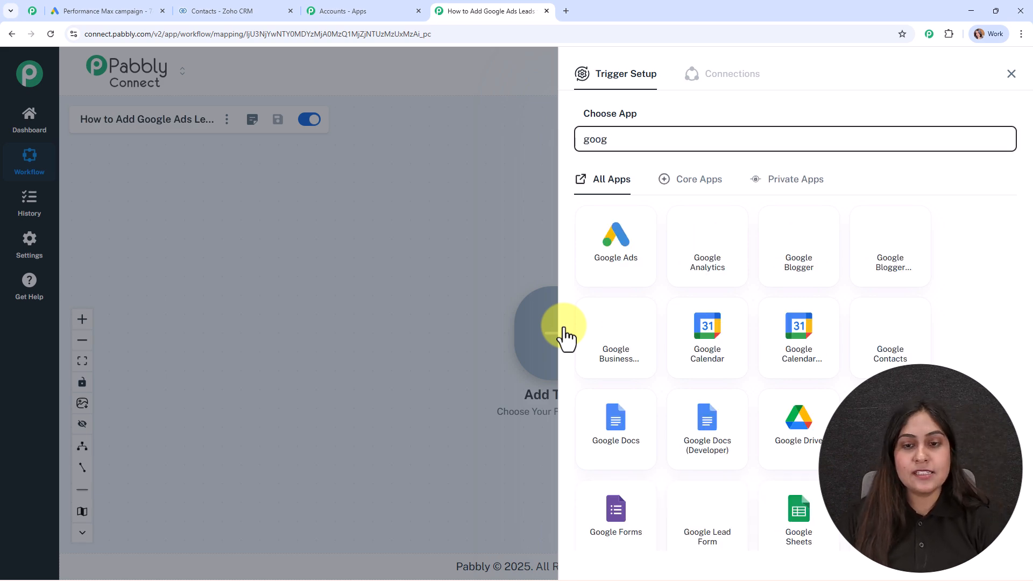
pyautogui.click(643, 261)
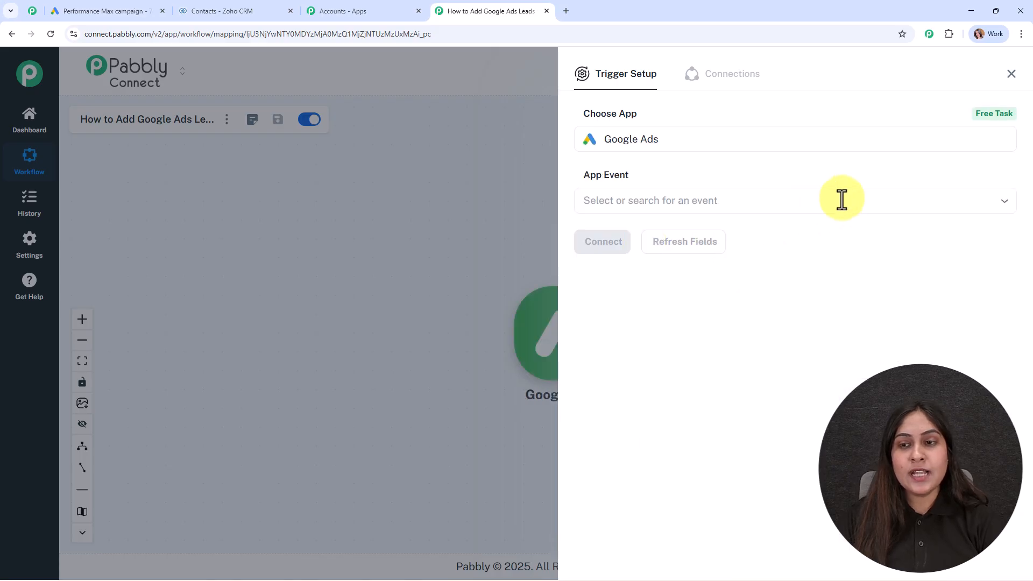
pyautogui.click(828, 201)
pyautogui.click(781, 277)
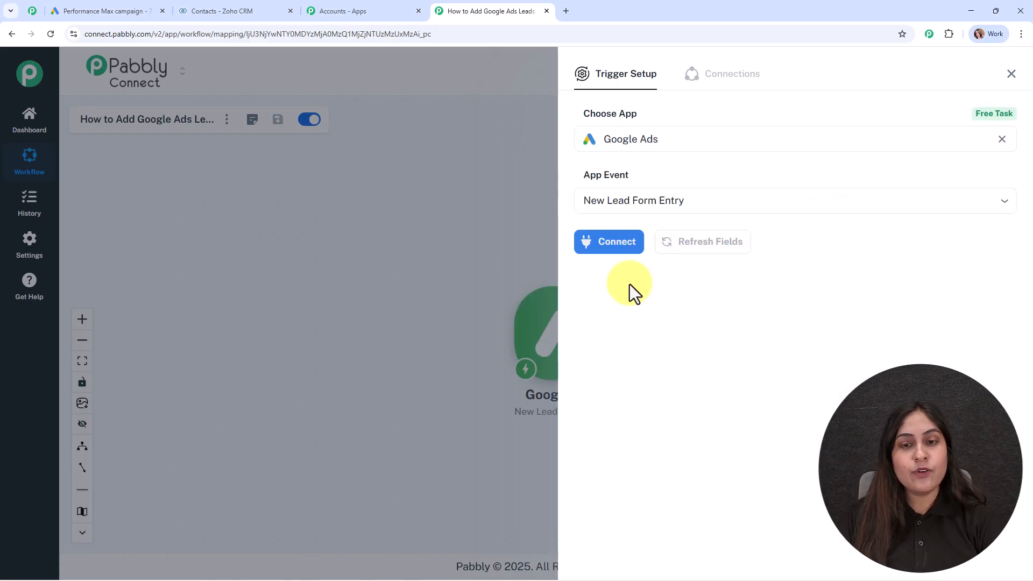
# Step: Connect the trigger and copy its webhook URL
pyautogui.click(598, 253)
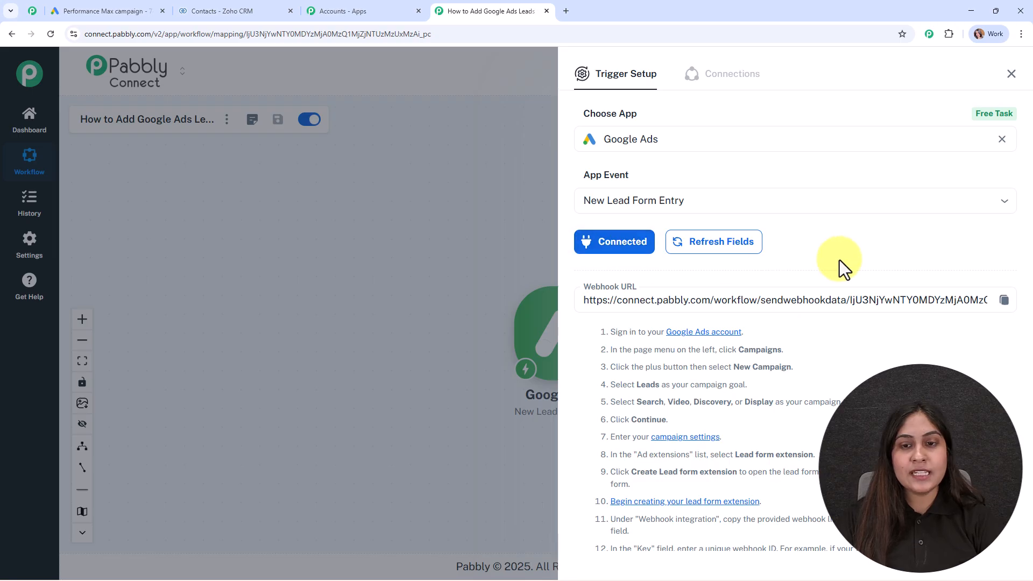
pyautogui.scroll(-4, 844, 268)
pyautogui.scroll(3, 844, 267)
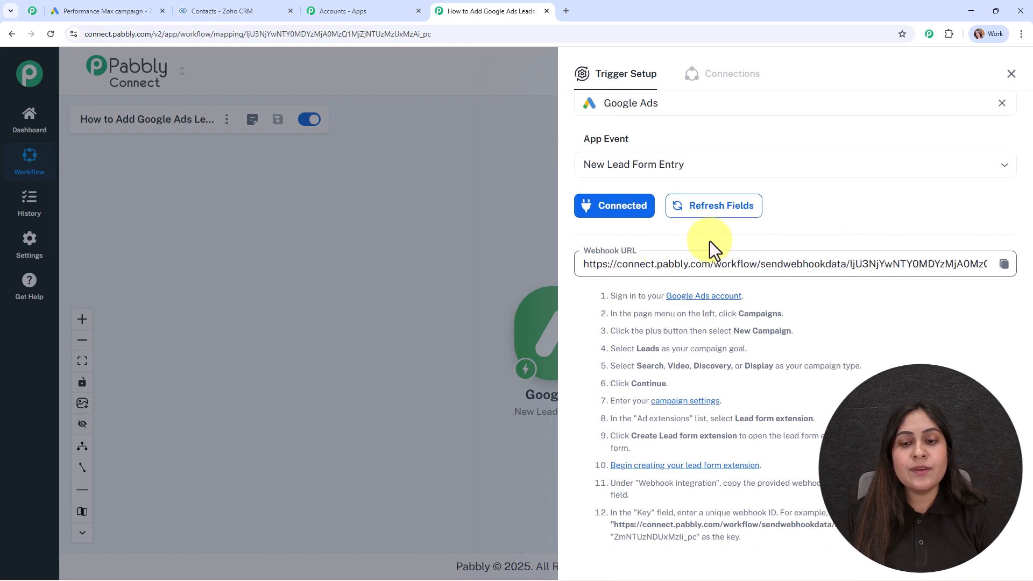
pyautogui.click(676, 257)
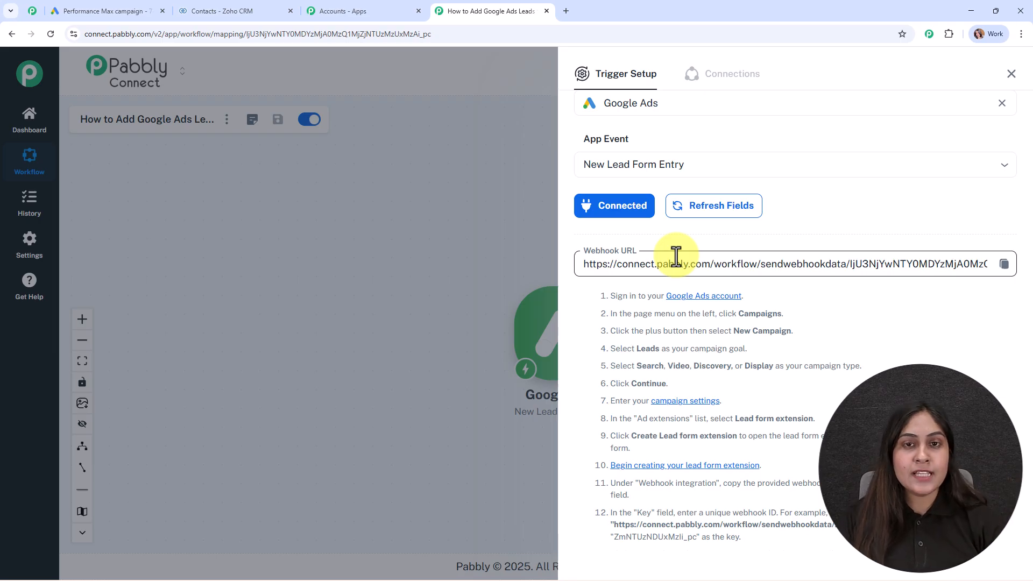
pyautogui.moveTo(609, 295); pyautogui.dragTo(837, 524)
pyautogui.click(1001, 266)
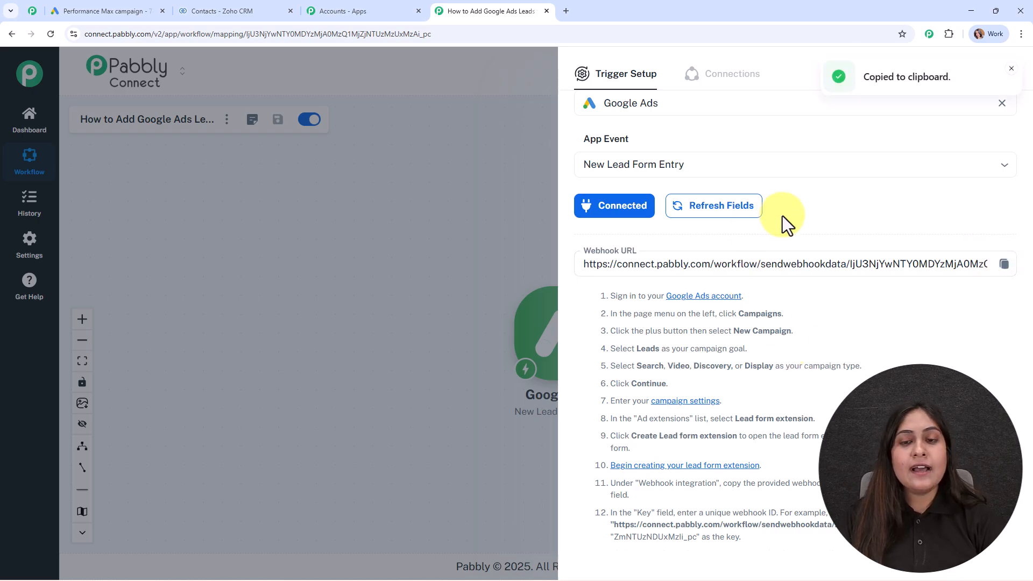
# Step: In the Google Ads campaign lead form, expand the Lead delivery option section
pyautogui.click(74, 11)
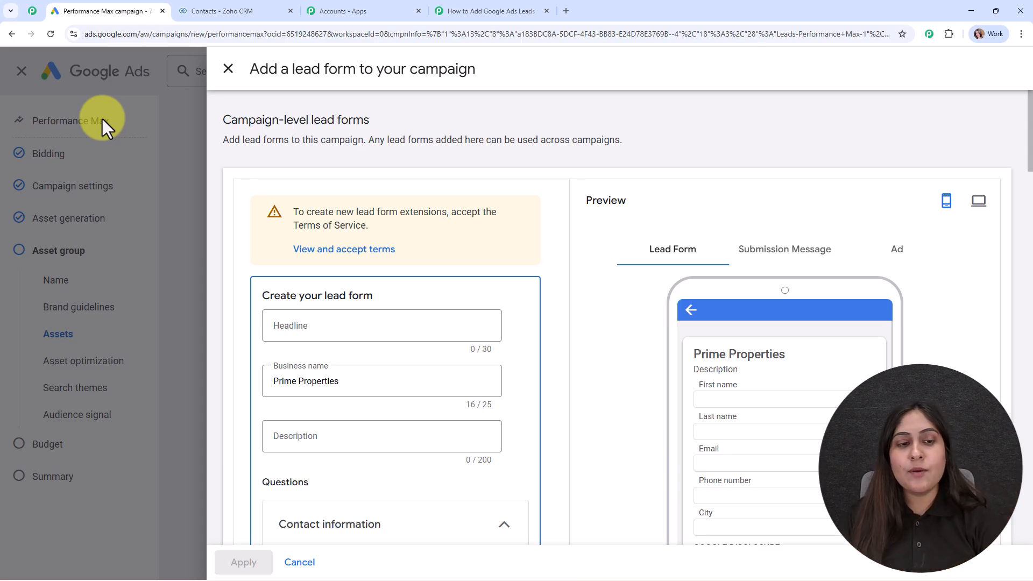
pyautogui.scroll(-4, 554, 274)
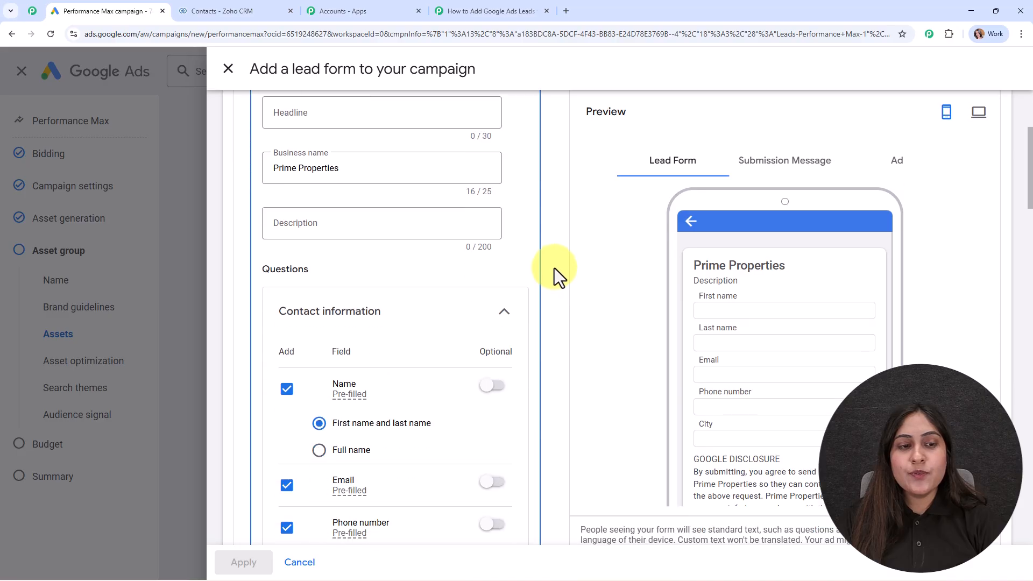
pyautogui.scroll(-3, 396, 249)
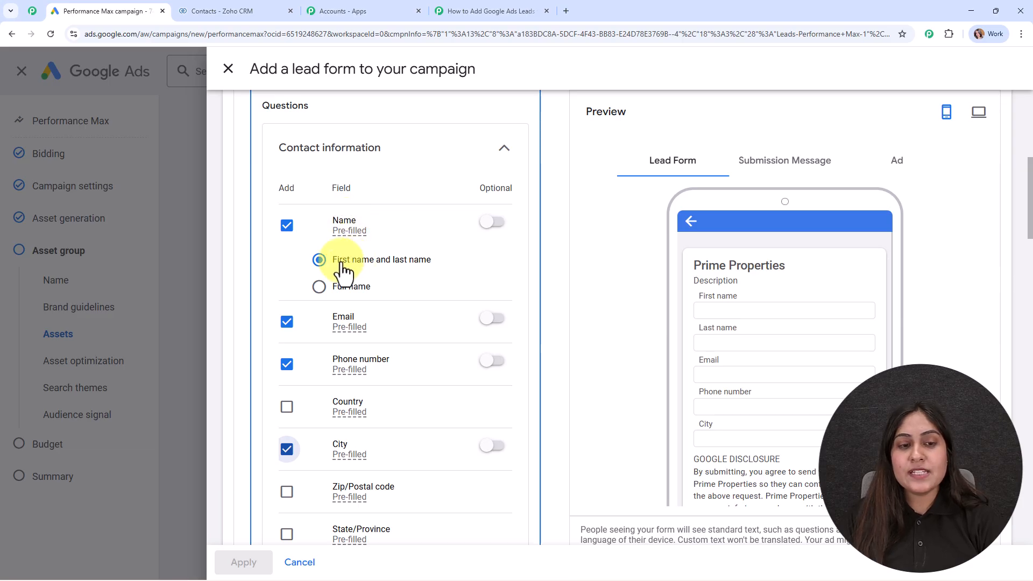
pyautogui.scroll(-1, 422, 266)
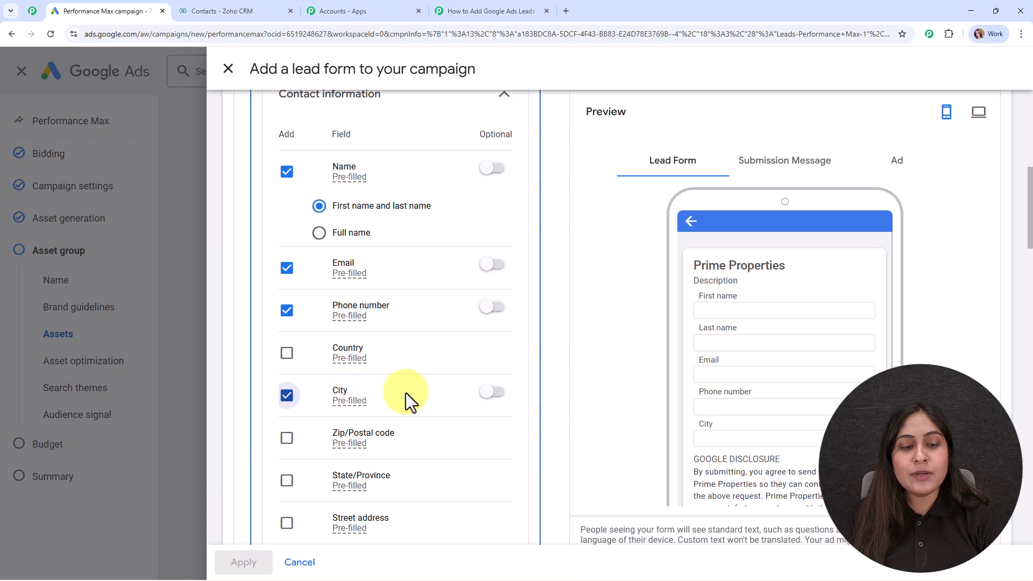
pyautogui.scroll(-3, 405, 393)
pyautogui.scroll(-1, 406, 388)
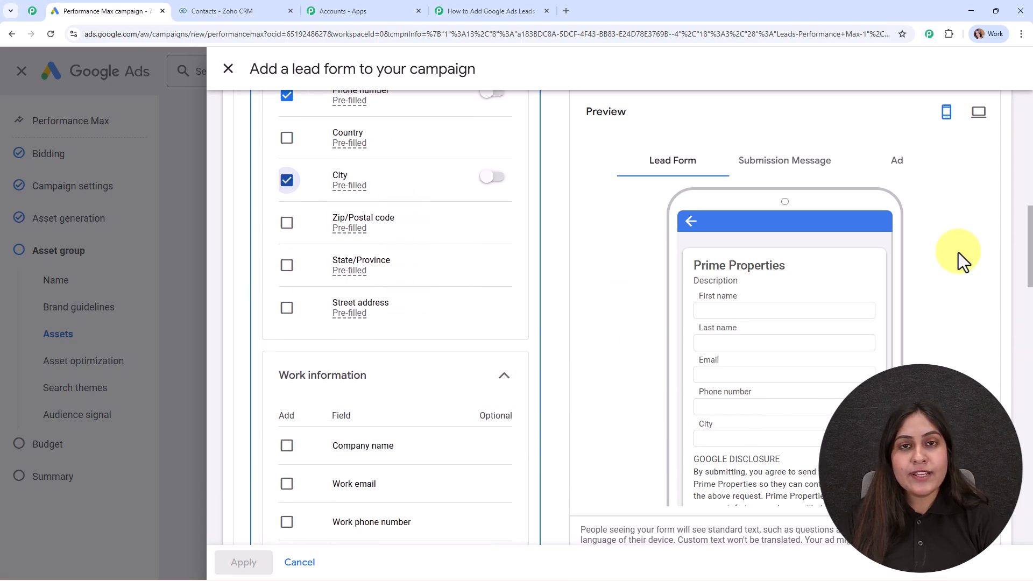
pyautogui.scroll(-1, 837, 370)
pyautogui.scroll(1, 837, 370)
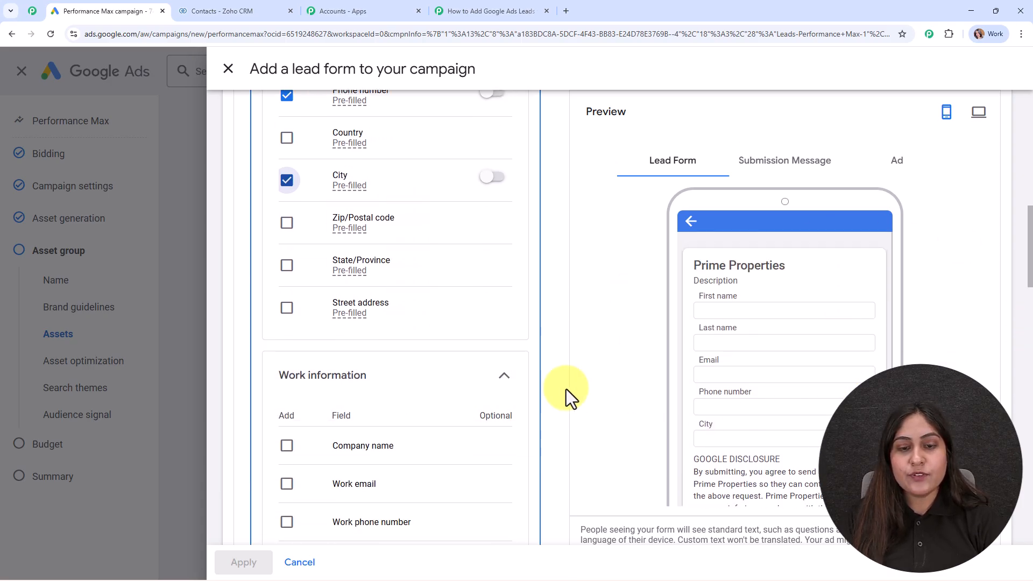
pyautogui.scroll(-10, 466, 305)
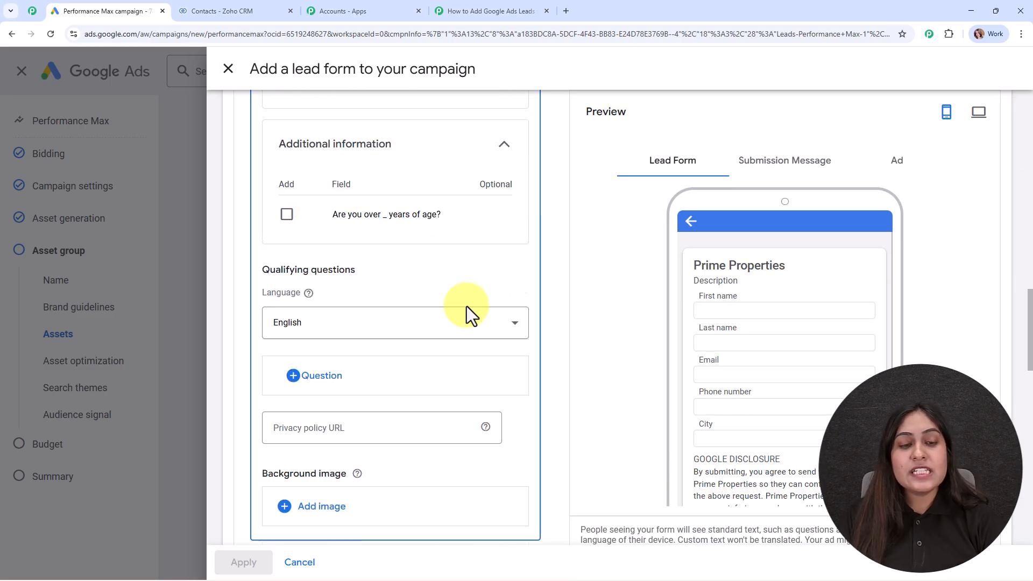
pyautogui.scroll(-13, 466, 305)
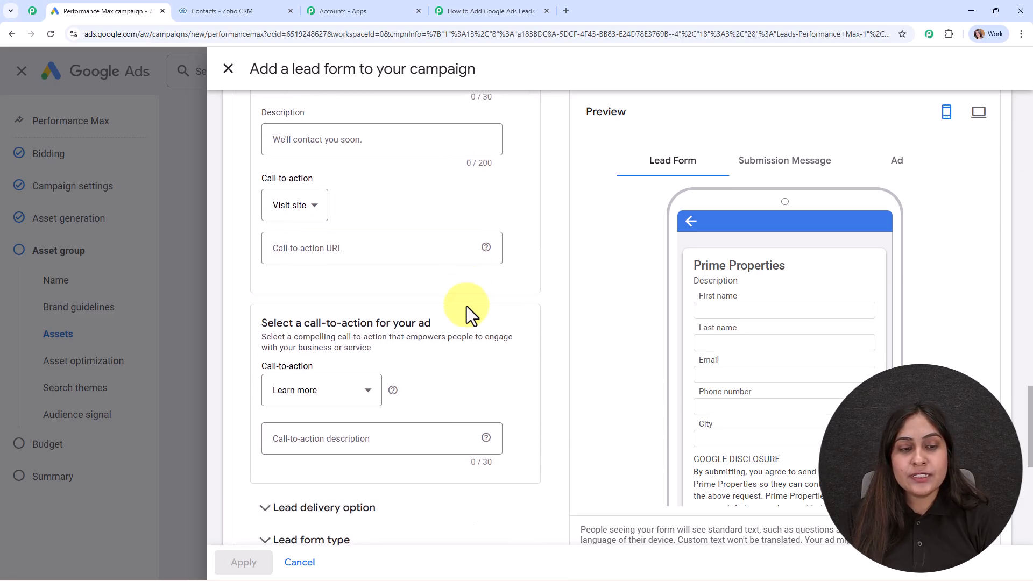
pyautogui.scroll(-1, 466, 306)
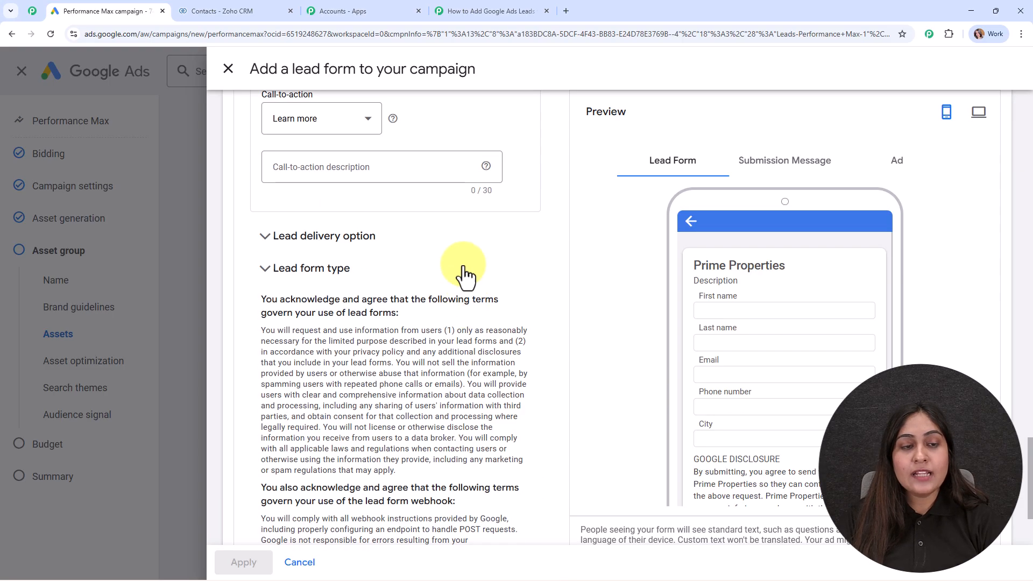
pyautogui.click(294, 236)
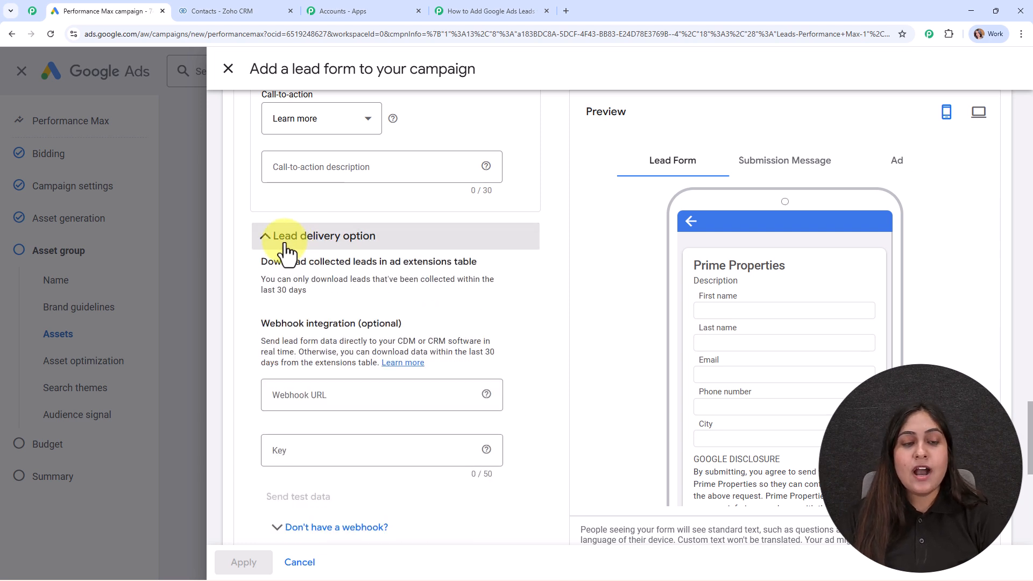
pyautogui.moveTo(257, 325); pyautogui.dragTo(451, 319)
pyautogui.click(453, 318)
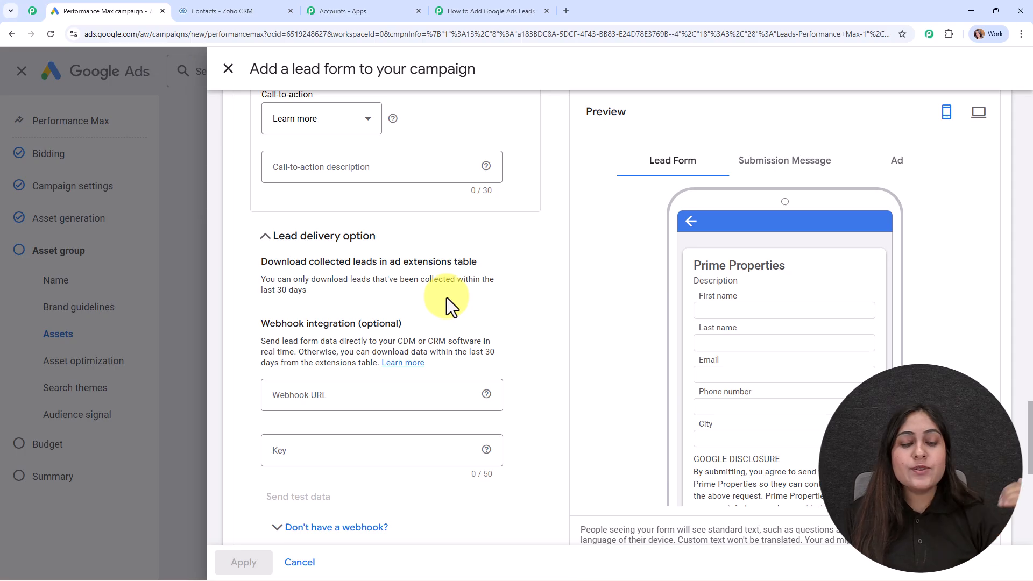
# Step: Paste the Pabbly webhook URL, enter key 'Test', and send test data
pyautogui.scroll(-2, 446, 302)
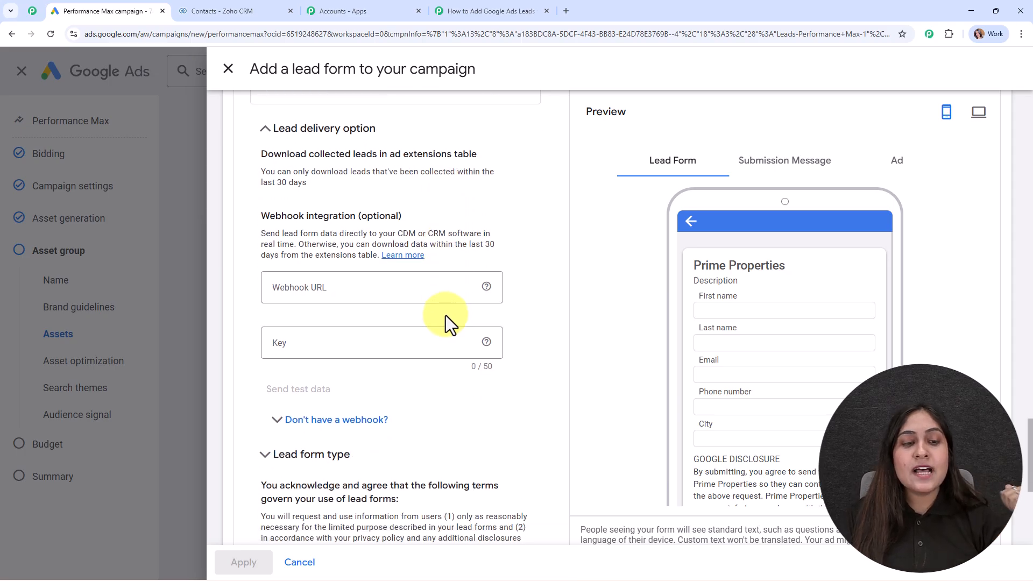
pyautogui.click(331, 298)
pyautogui.hotkey('ctrl', 'v')
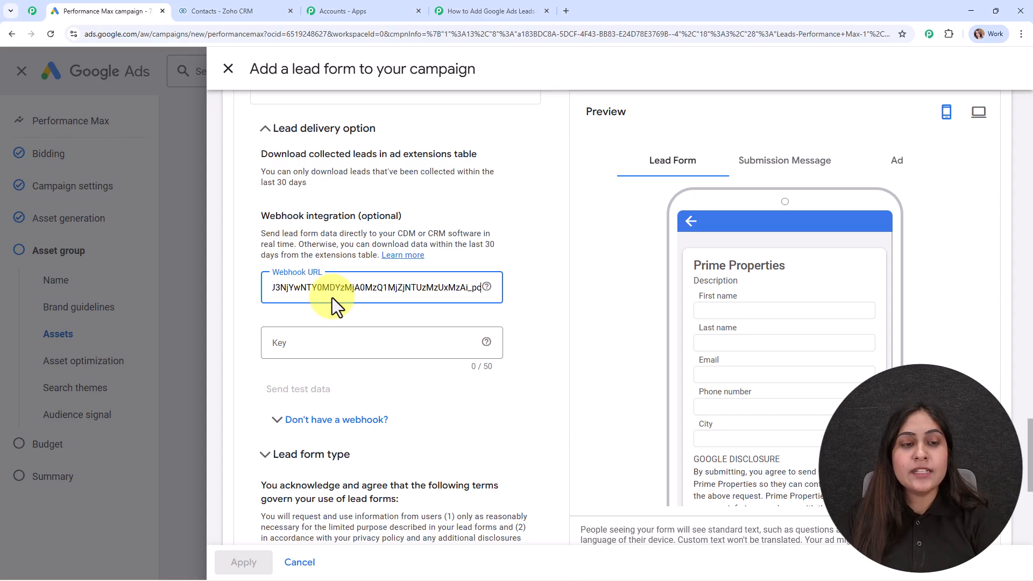
pyautogui.click(336, 338)
pyautogui.write('Test')
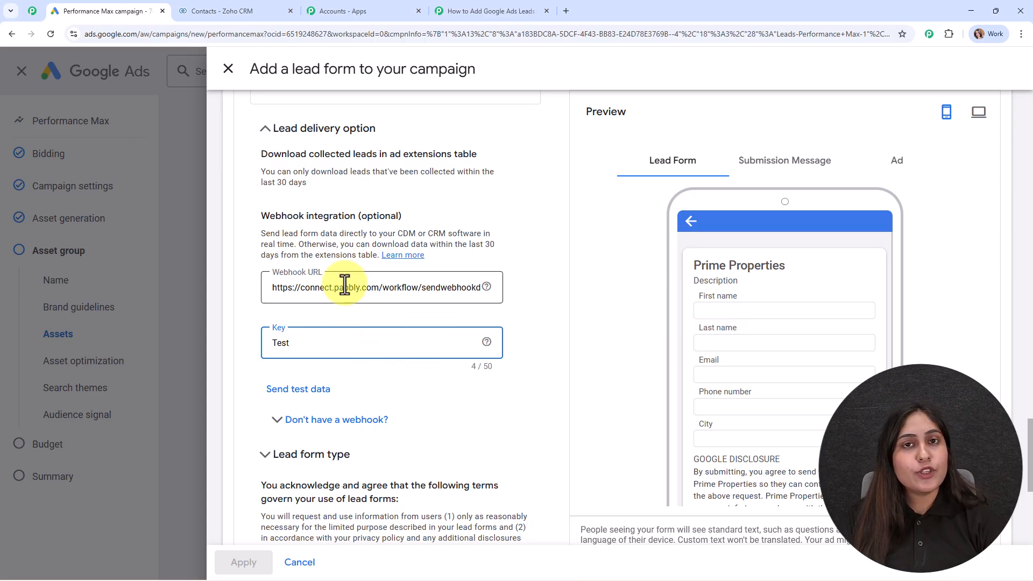
pyautogui.click(282, 389)
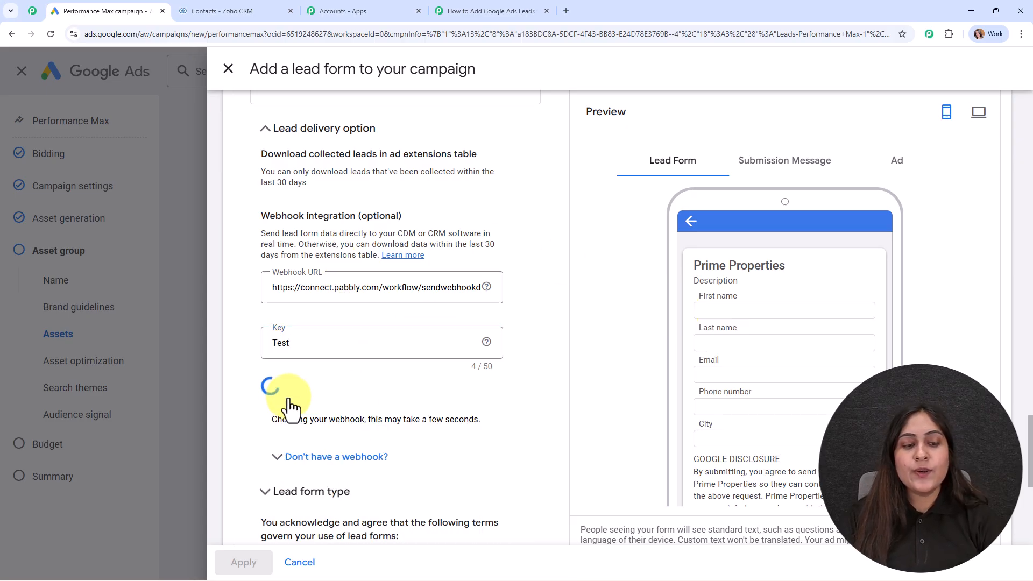
pyautogui.scroll(-2, 503, 394)
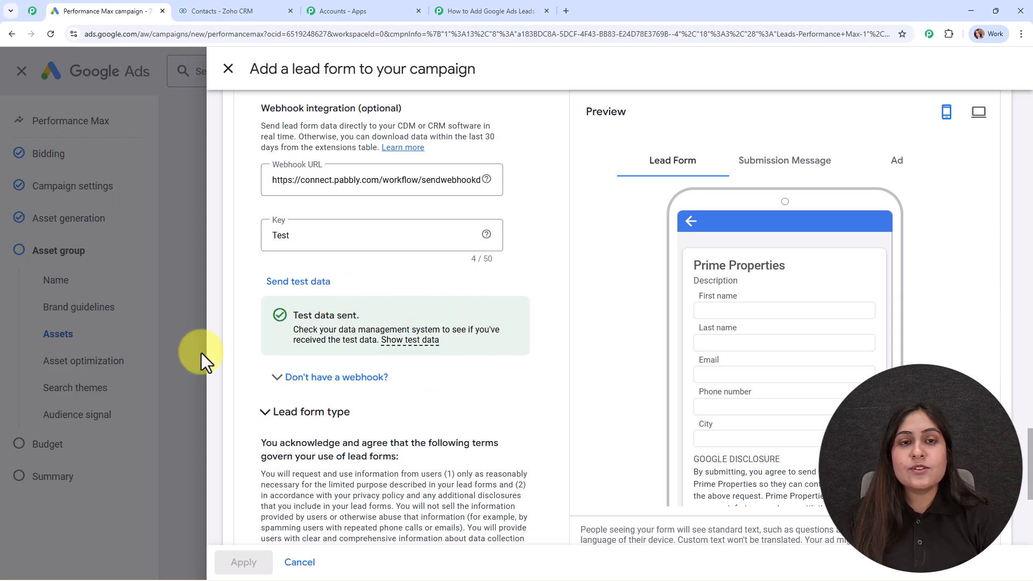
# Step: Review the received test lead fields, close Trigger Setup, and reposition the Google Ads trigger
pyautogui.click(491, 2)
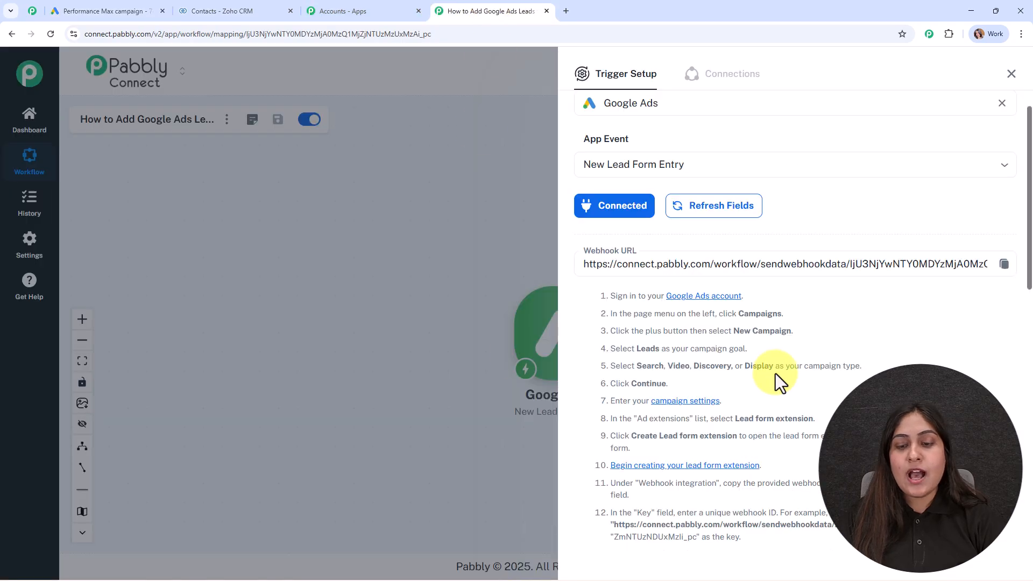
pyautogui.scroll(-8, 775, 374)
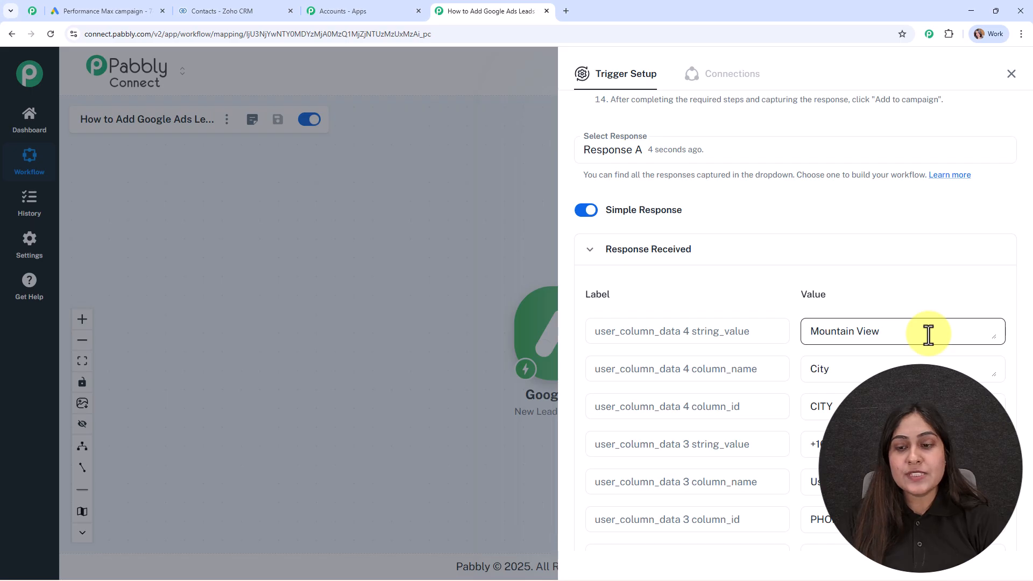
pyautogui.scroll(-2, 975, 350)
pyautogui.scroll(-1, 972, 377)
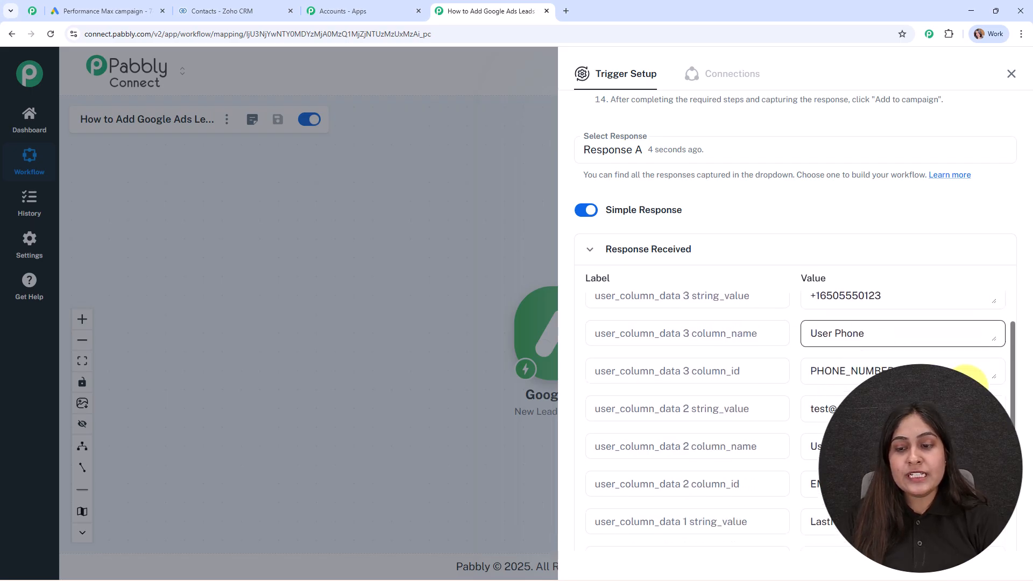
pyautogui.scroll(-2, 967, 378)
pyautogui.scroll(-2, 897, 370)
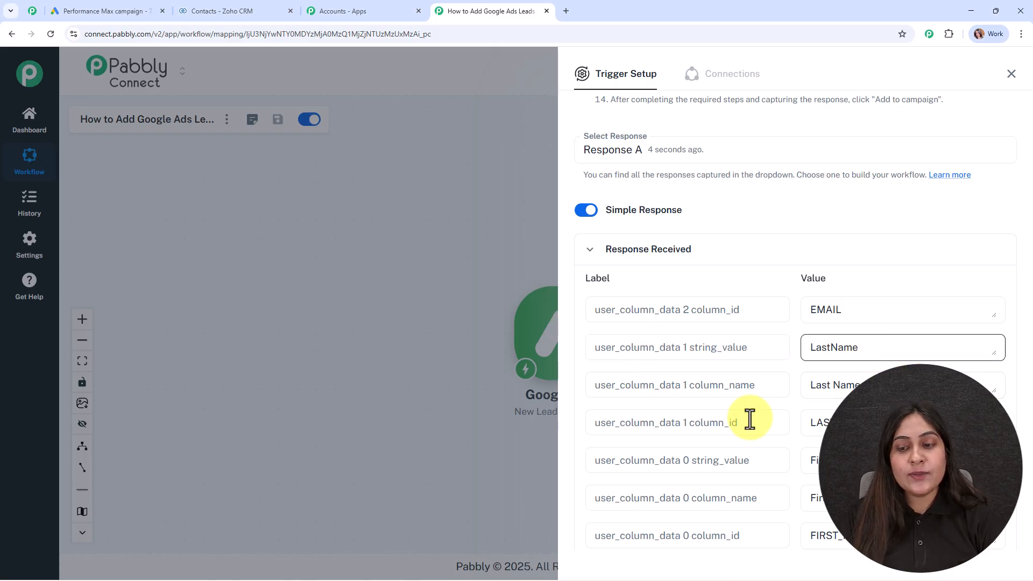
pyautogui.moveTo(862, 460); pyautogui.dragTo(798, 461)
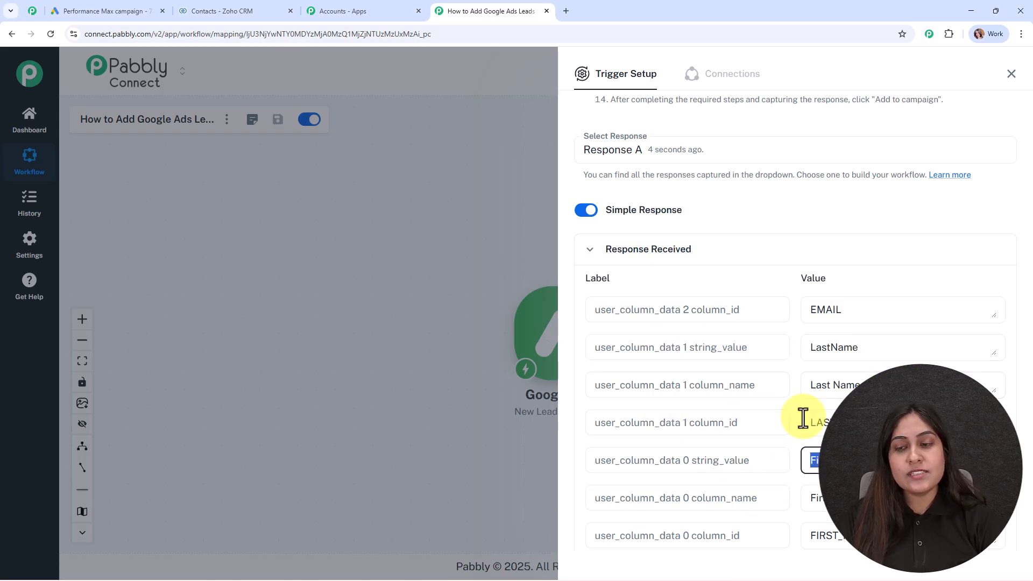
pyautogui.click(1010, 74)
pyautogui.moveTo(570, 353); pyautogui.dragTo(332, 274)
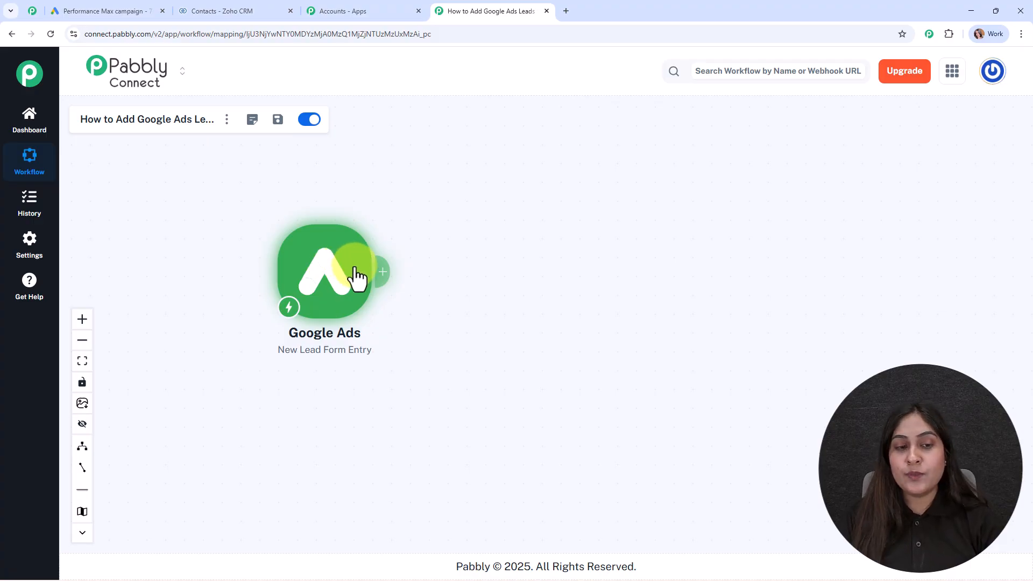
# Step: Add a Zoho CRM action after Google Ads using the Create Contact event
pyautogui.click(382, 275)
pyautogui.write('z')
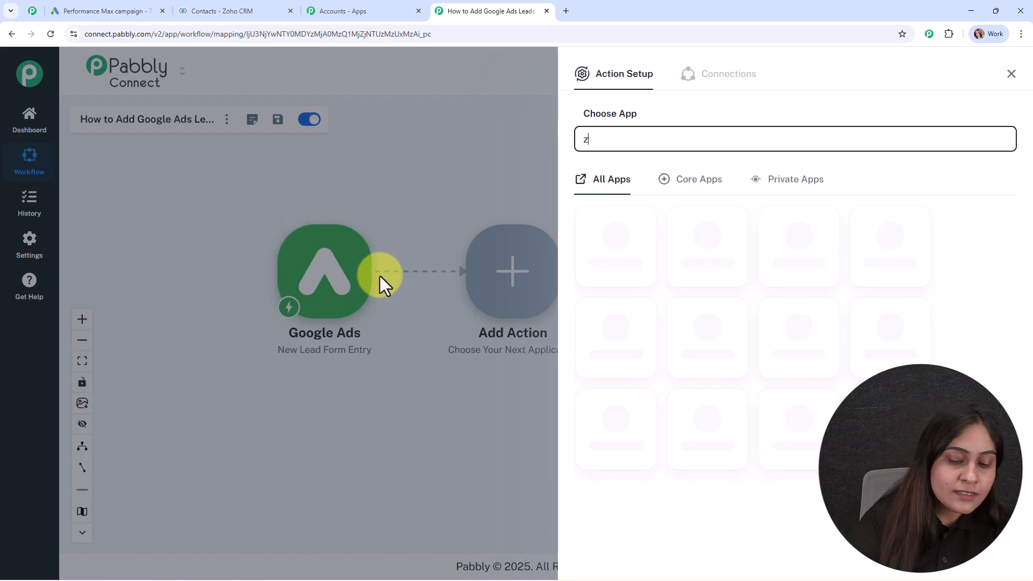
pyautogui.write('oho')
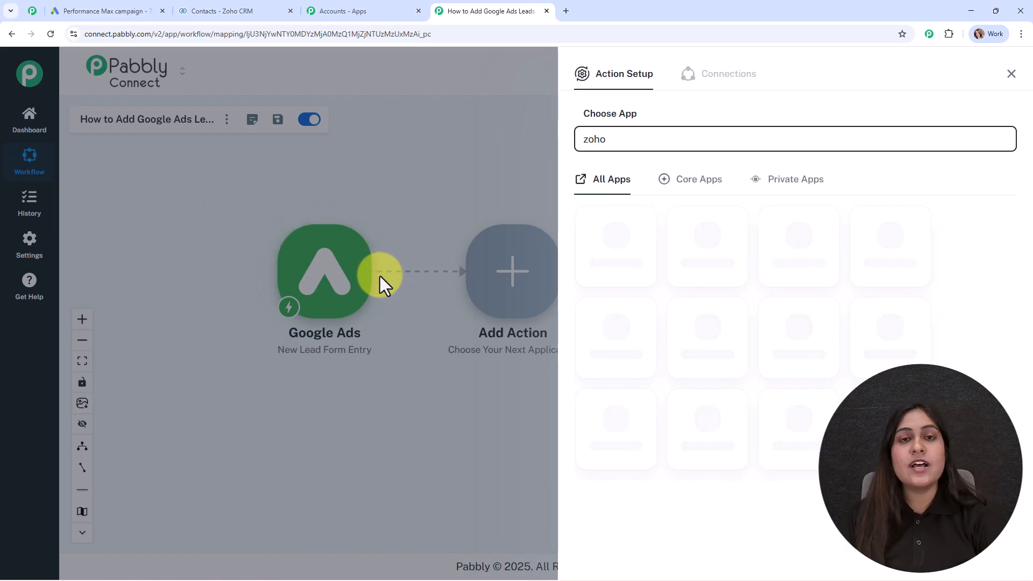
pyautogui.click(710, 435)
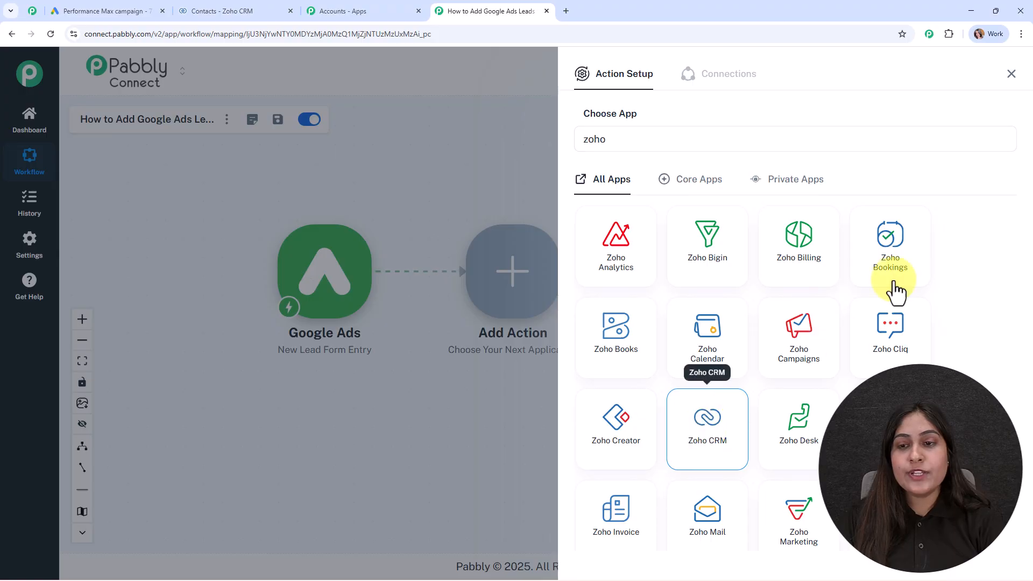
pyautogui.click(855, 200)
pyautogui.scroll(-1, 742, 333)
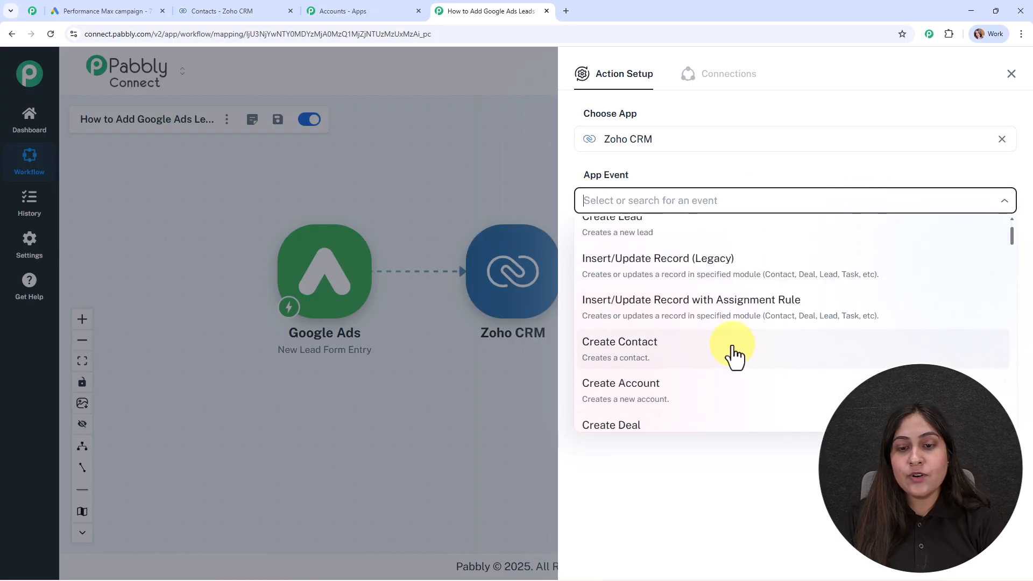
pyautogui.click(733, 353)
# Step: Begin adding a new Zoho CRM connection
pyautogui.click(624, 242)
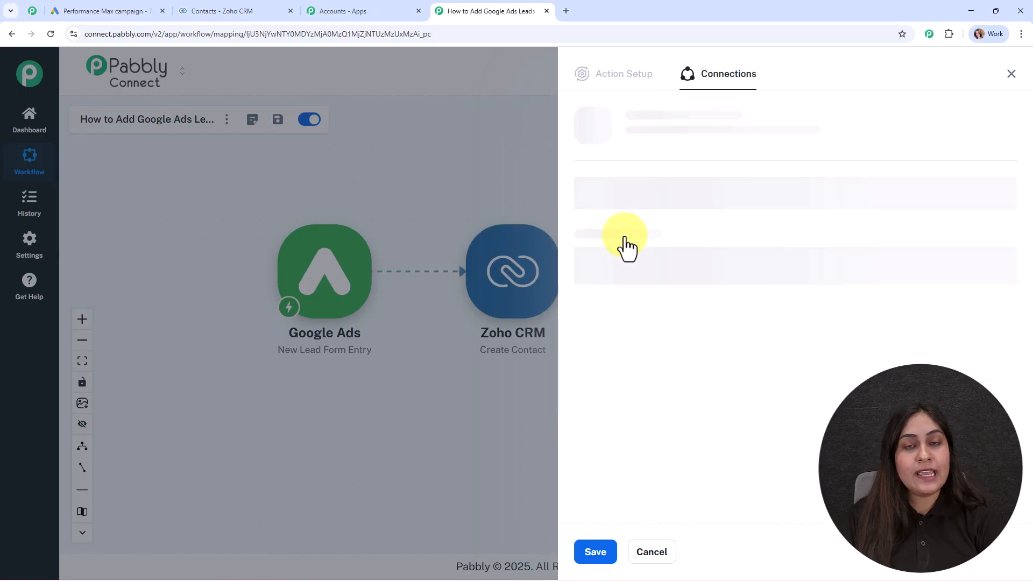
pyautogui.click(600, 176)
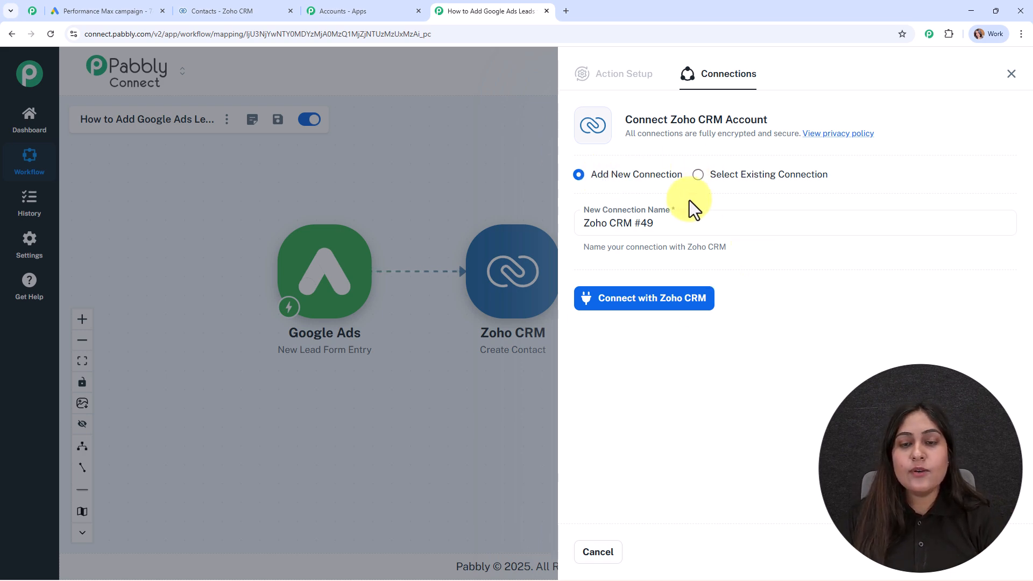
pyautogui.click(669, 299)
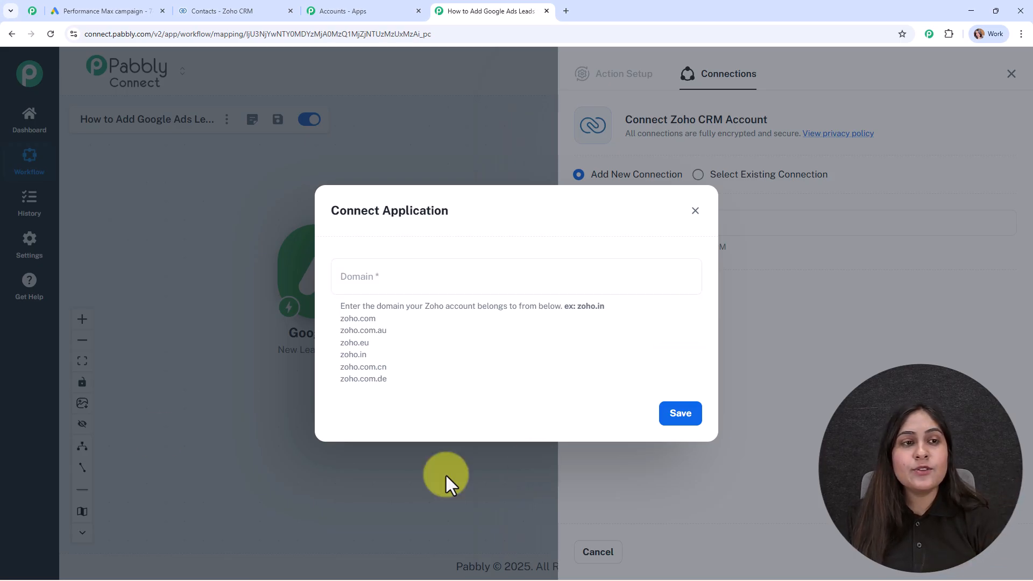
# Step: Copy the zoho.com domain from the Zoho CRM page address
pyautogui.click(189, 8)
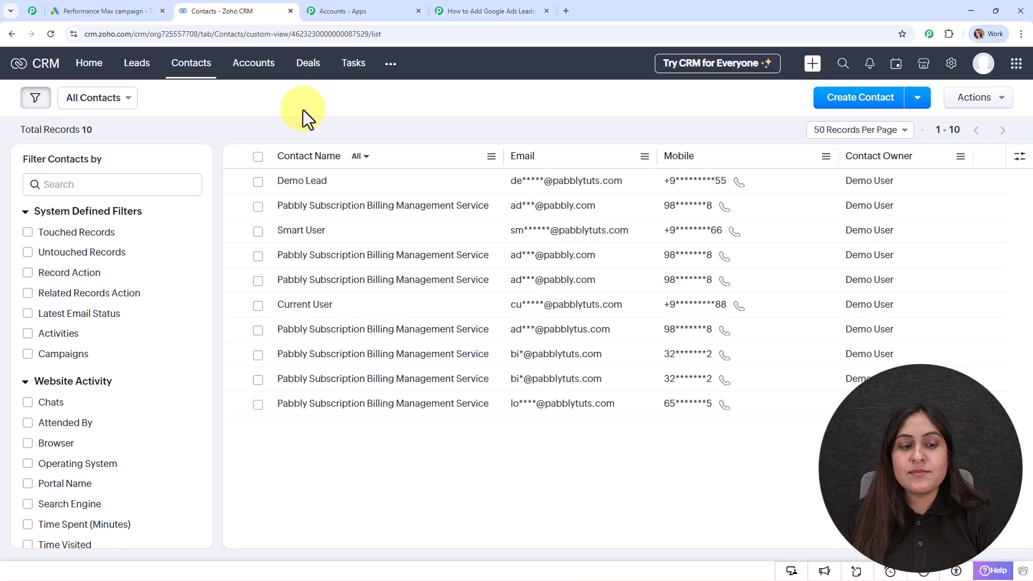
pyautogui.click(98, 36)
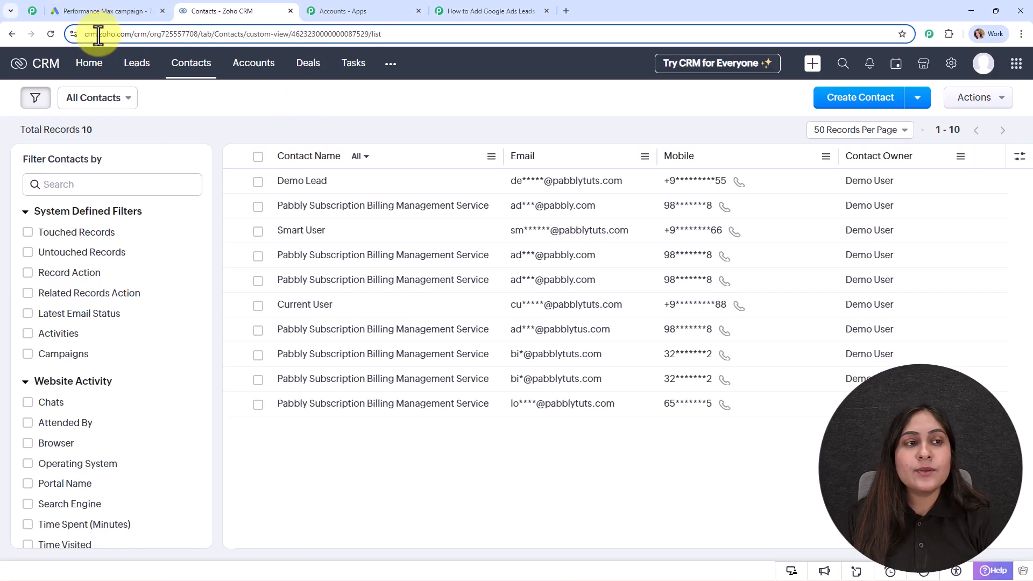
pyautogui.doubleClick(110, 34)
pyautogui.hotkey('ctrl', 'c')
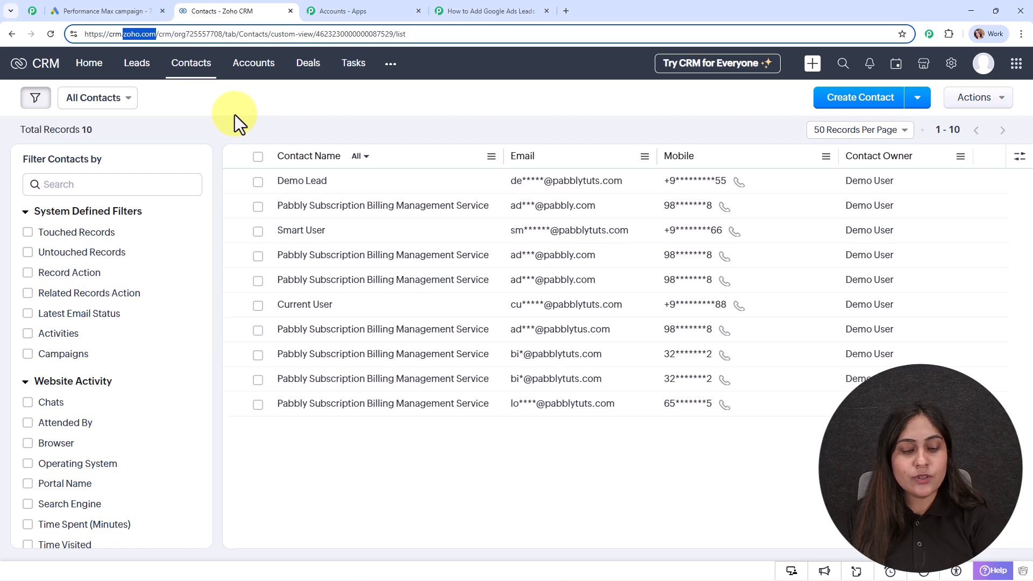
# Step: Enter zoho.com as the connection domain, save, and accept Zoho's access request
pyautogui.click(468, 10)
pyautogui.click(392, 277)
pyautogui.hotkey('ctrl', 'v')
pyautogui.click(697, 424)
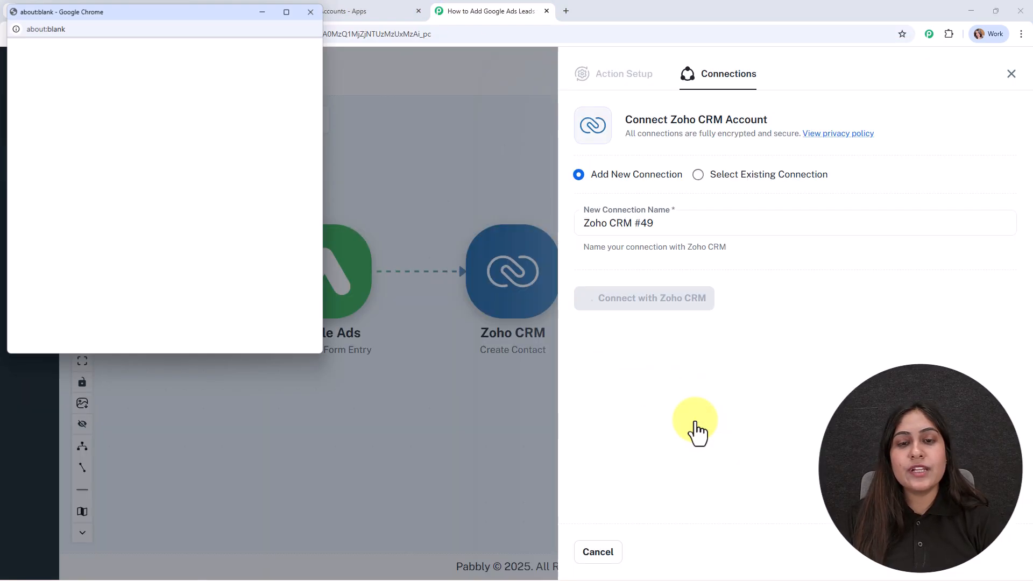
pyautogui.scroll(-4, 156, 218)
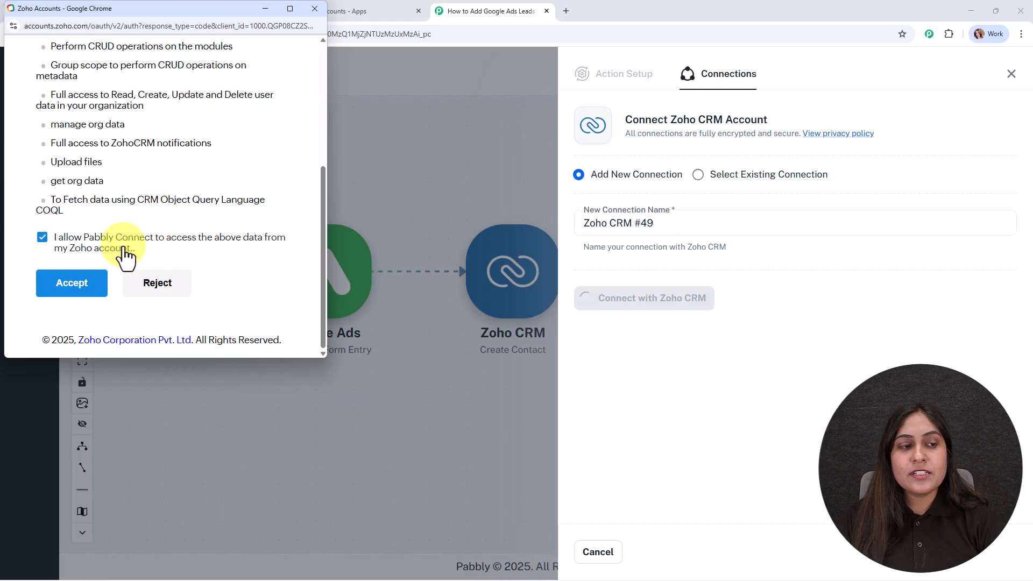
pyautogui.click(85, 282)
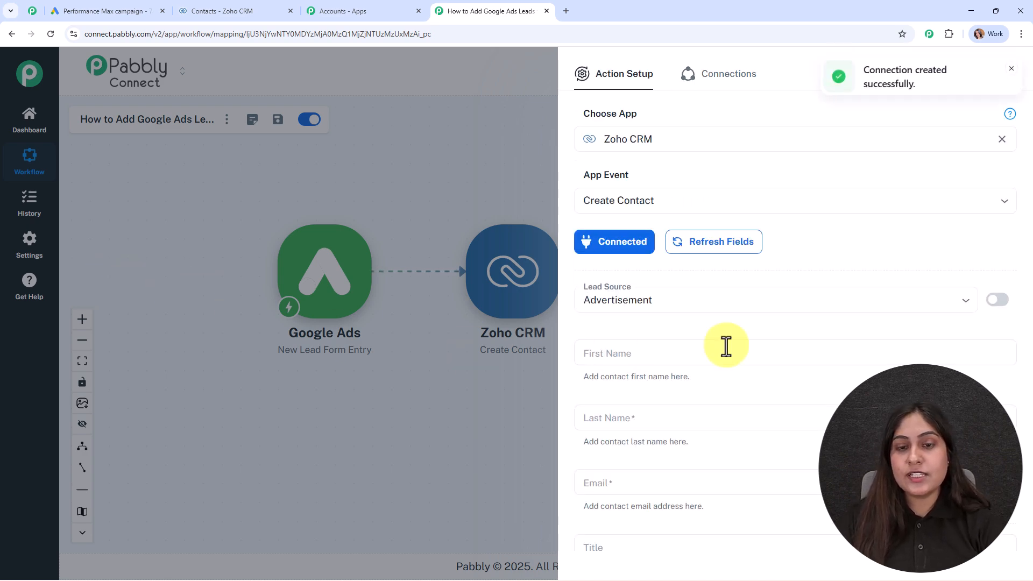
# Step: Keep Advertisement as the contact's Lead Source
pyautogui.scroll(-2, 774, 289)
pyautogui.scroll(1, 774, 290)
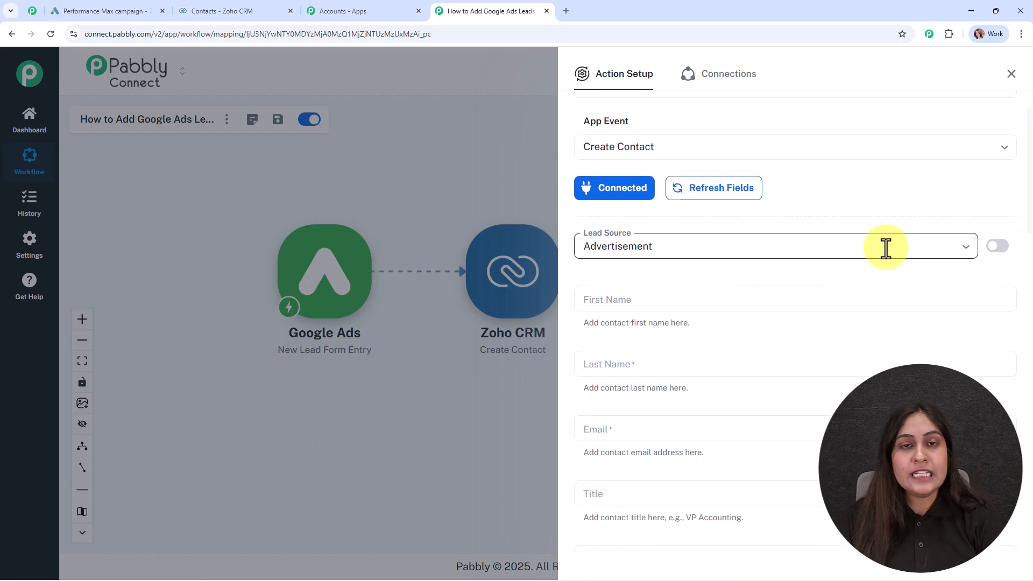
pyautogui.click(885, 247)
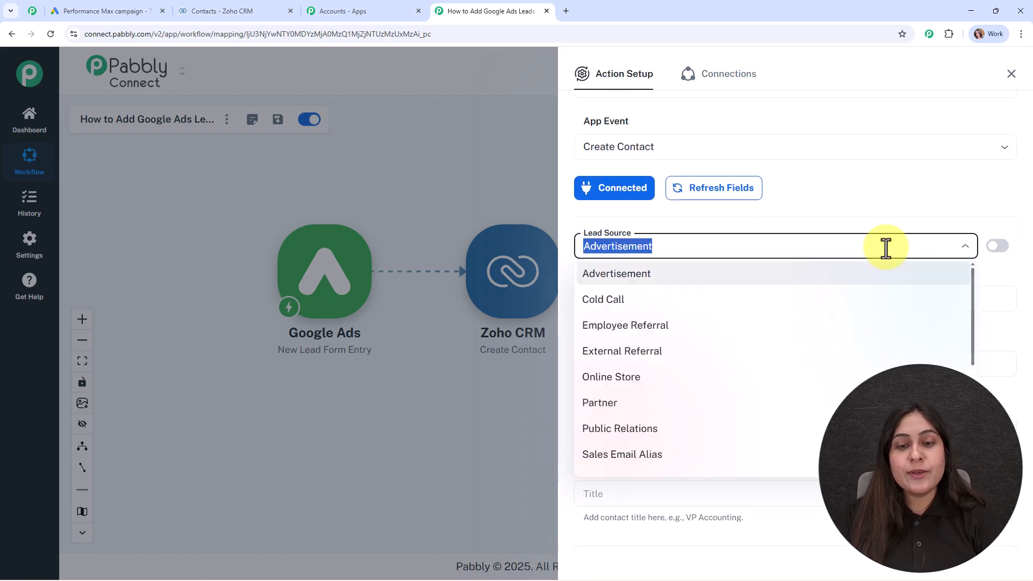
pyautogui.click(733, 281)
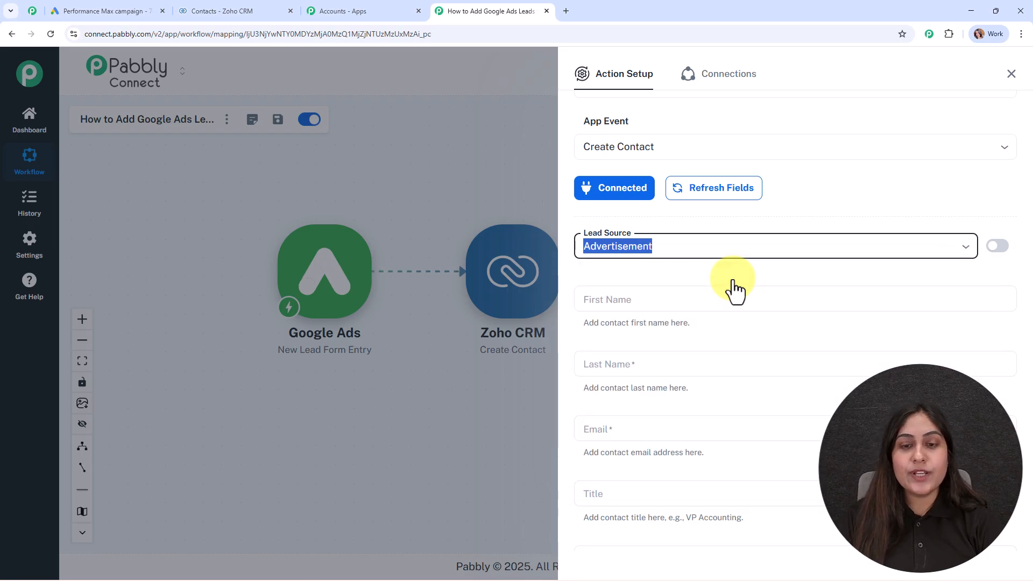
pyautogui.scroll(-1, 732, 279)
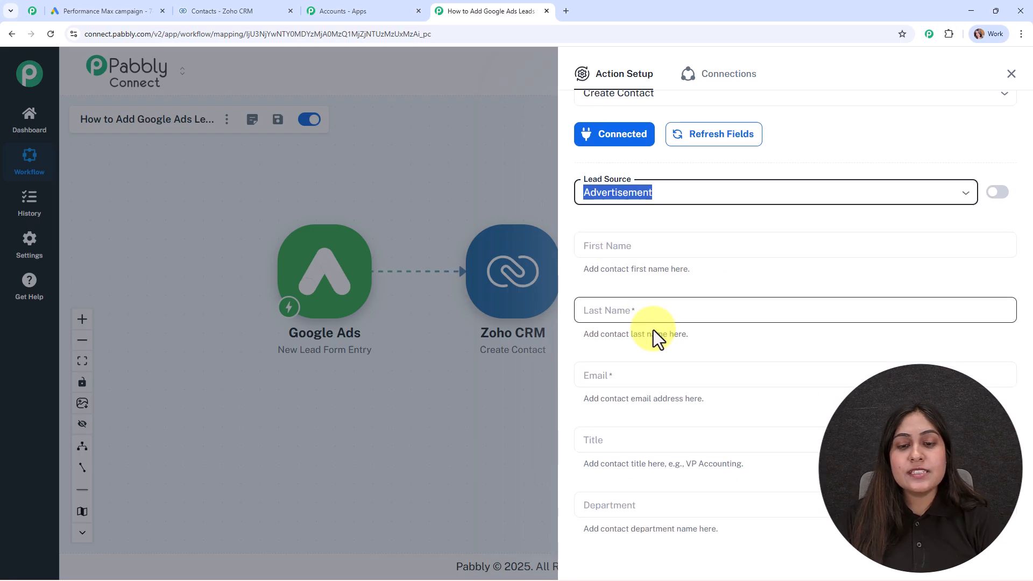
# Step: Map the lead's FirstName and LastName values into First Name and Last Name
pyautogui.click(617, 248)
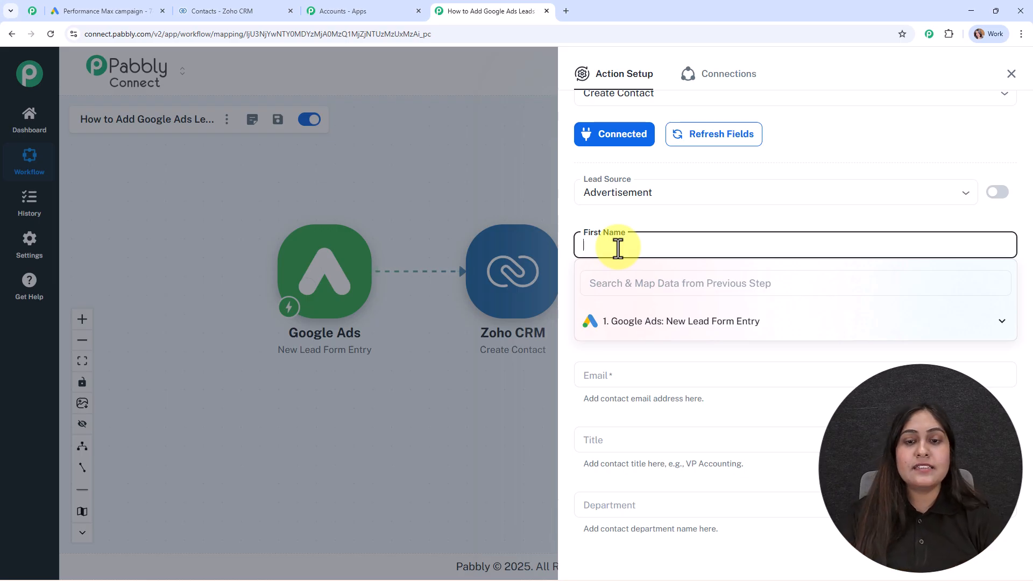
pyautogui.click(647, 330)
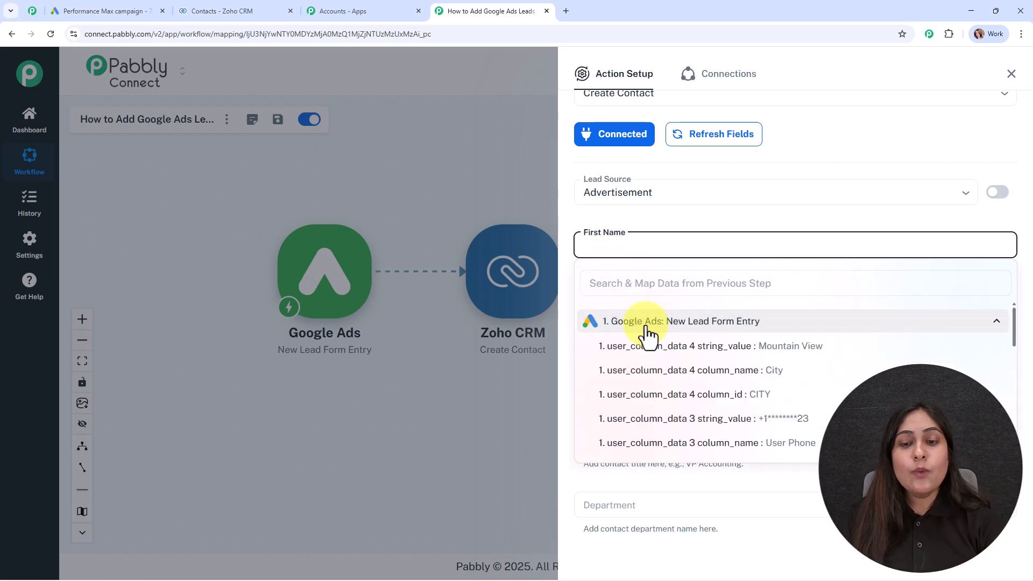
pyautogui.scroll(-3, 687, 392)
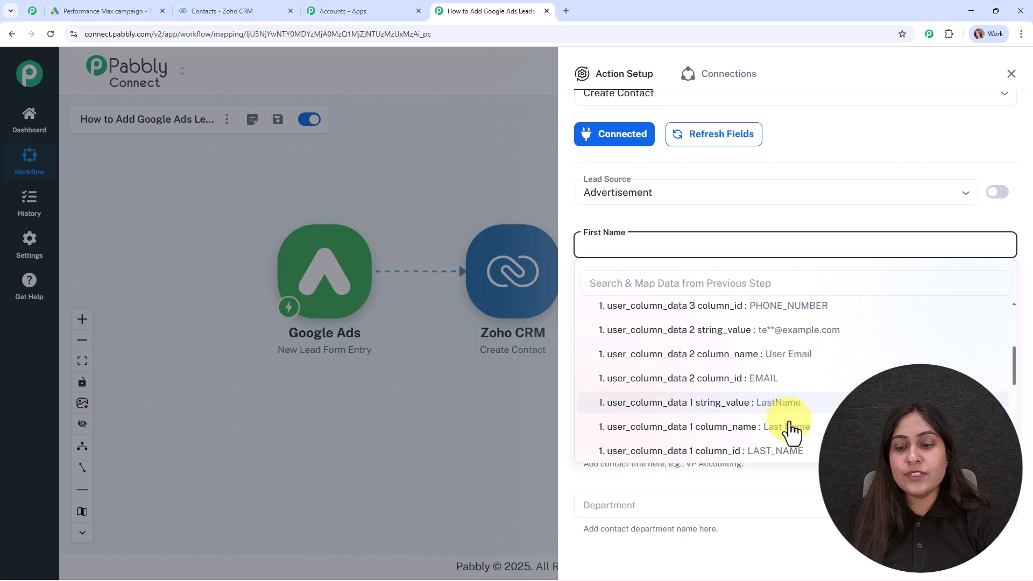
pyautogui.scroll(-2, 785, 437)
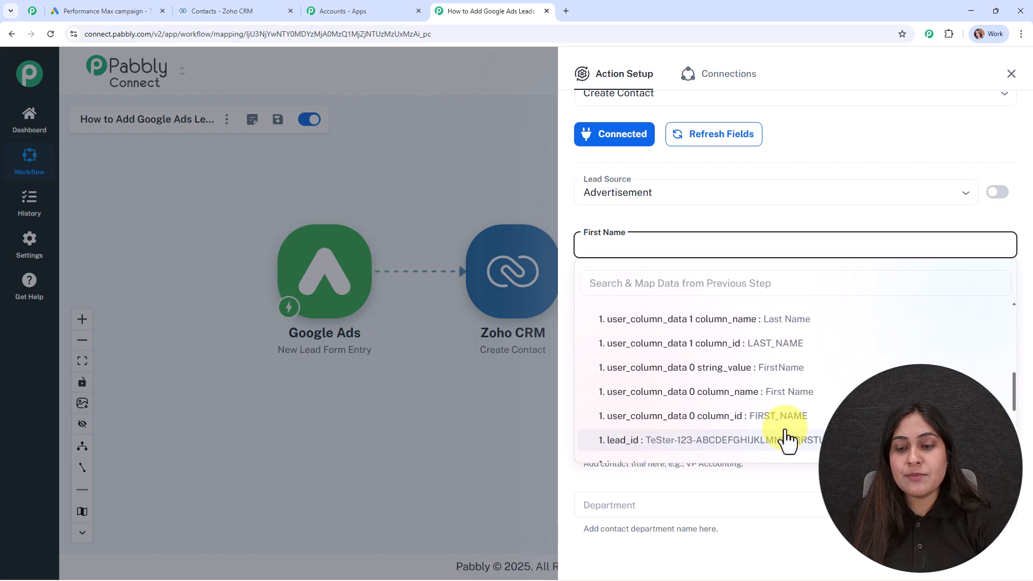
pyautogui.click(770, 368)
pyautogui.click(779, 219)
pyautogui.click(673, 311)
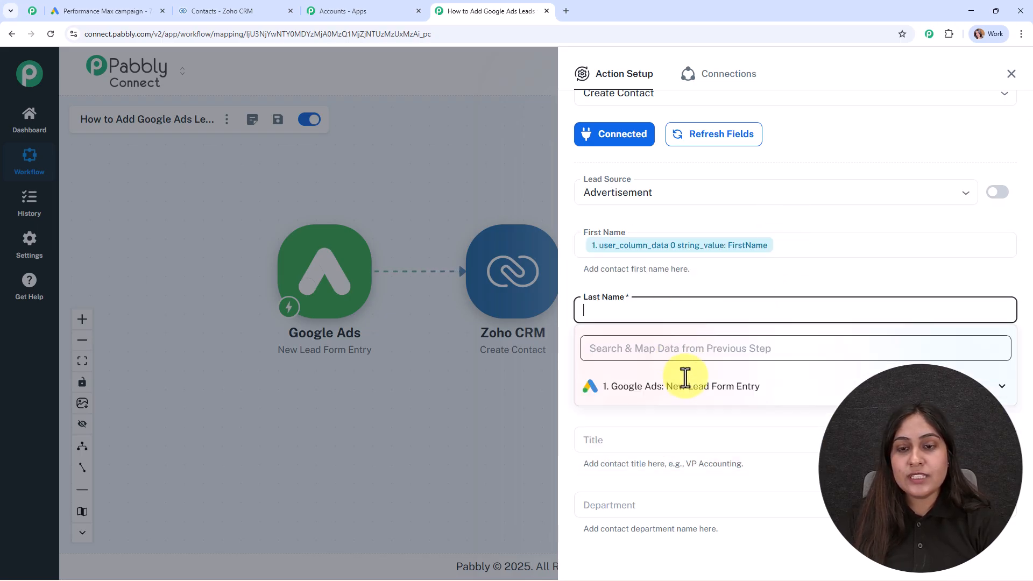
pyautogui.click(690, 398)
pyautogui.scroll(-3, 687, 449)
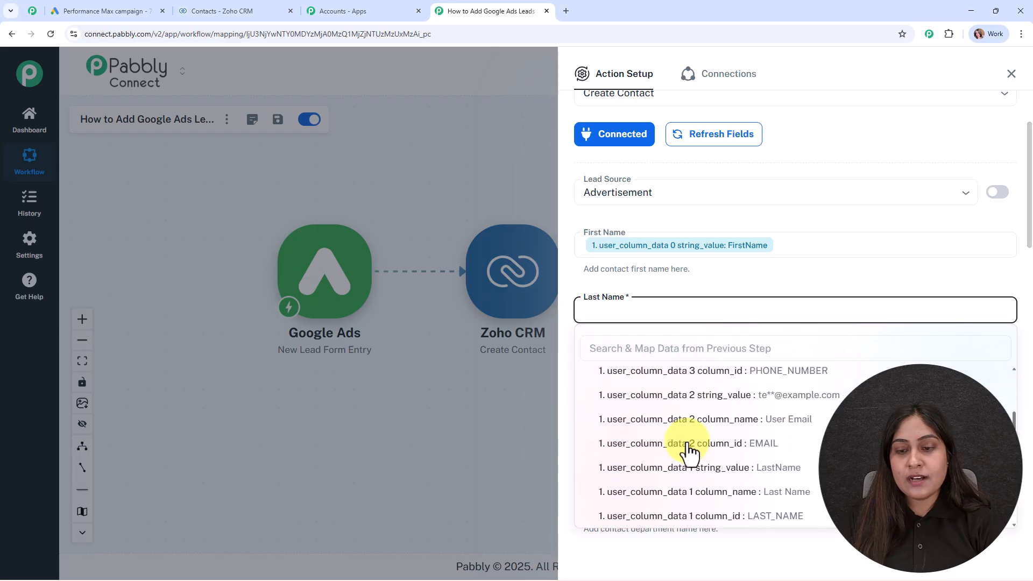
pyautogui.click(775, 467)
pyautogui.scroll(-3, 673, 263)
pyautogui.scroll(2, 673, 264)
# Step: Map the lead's email into Email and its phone number into Phone
pyautogui.click(669, 327)
pyautogui.click(678, 359)
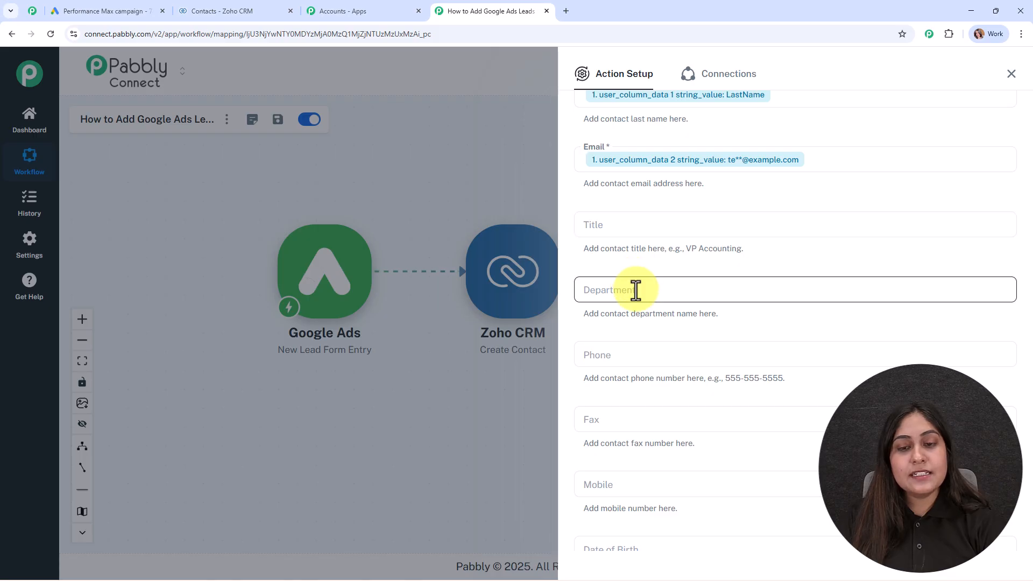
pyautogui.scroll(-2, 640, 326)
pyautogui.click(626, 247)
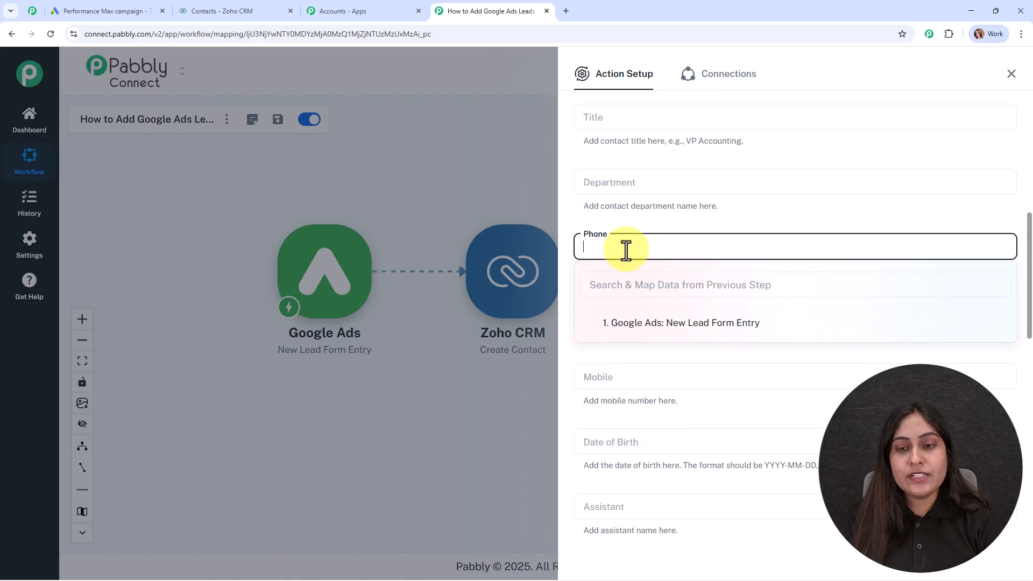
pyautogui.click(662, 322)
pyautogui.click(737, 420)
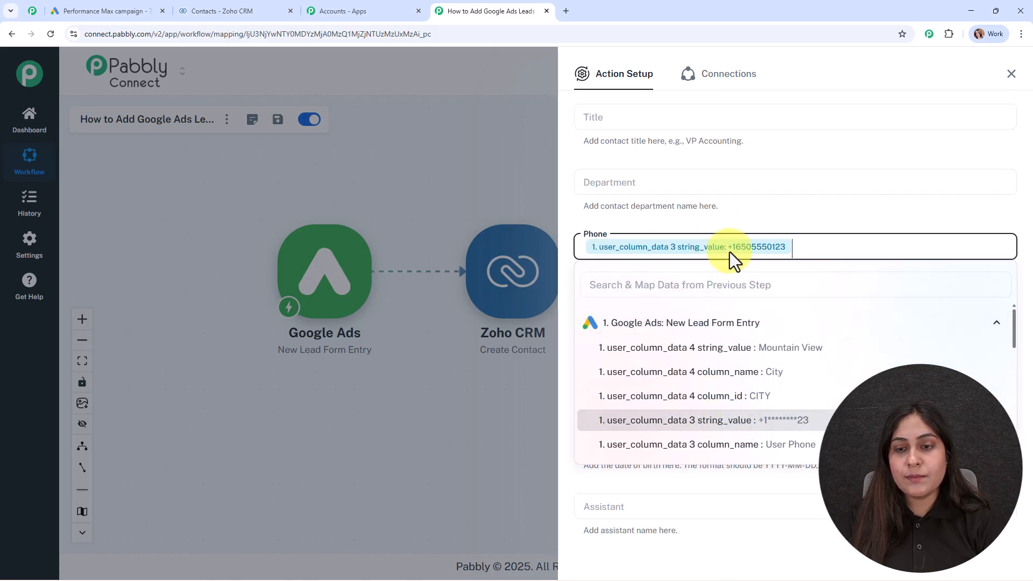
pyautogui.click(718, 227)
# Step: Map the lead's phone number into the Mobile field as well
pyautogui.scroll(-1, 725, 285)
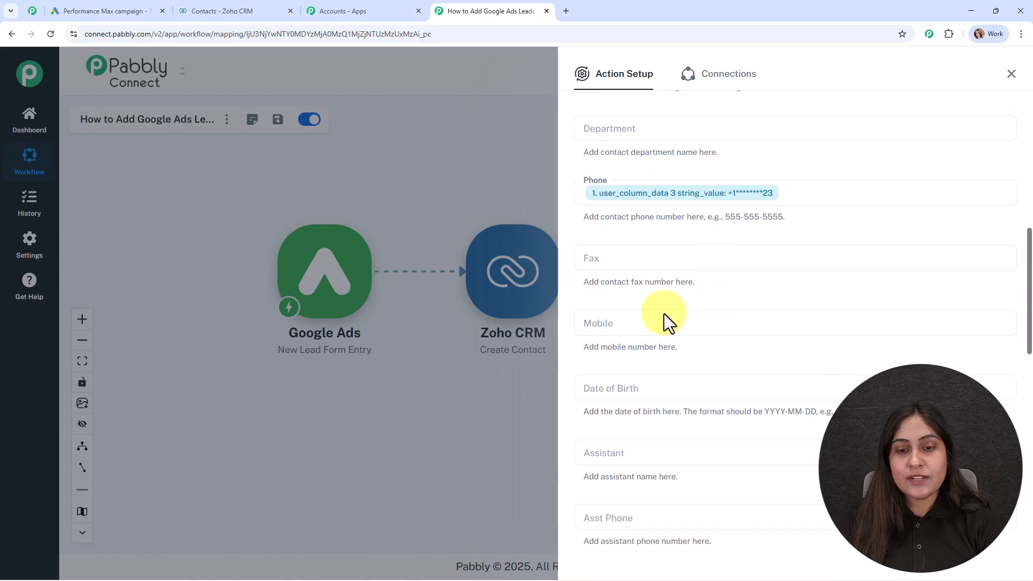
pyautogui.click(595, 322)
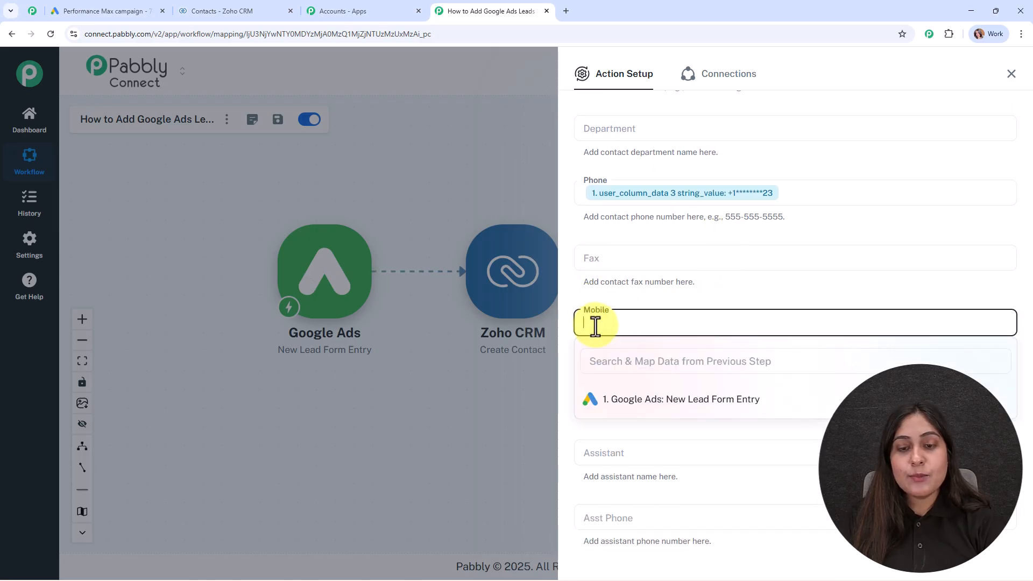
pyautogui.click(638, 400)
pyautogui.click(737, 498)
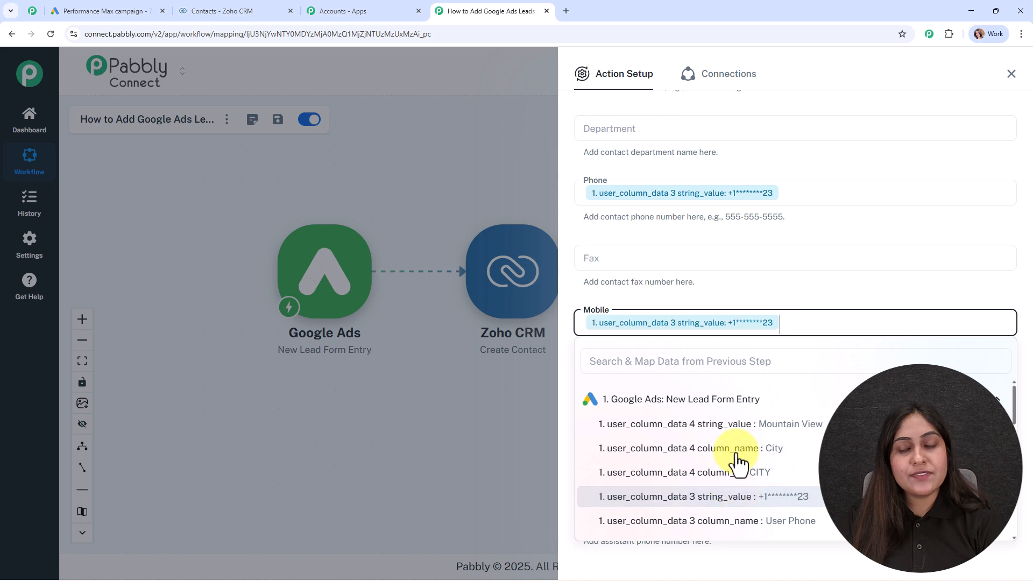
pyautogui.click(731, 297)
pyautogui.scroll(-3, 732, 299)
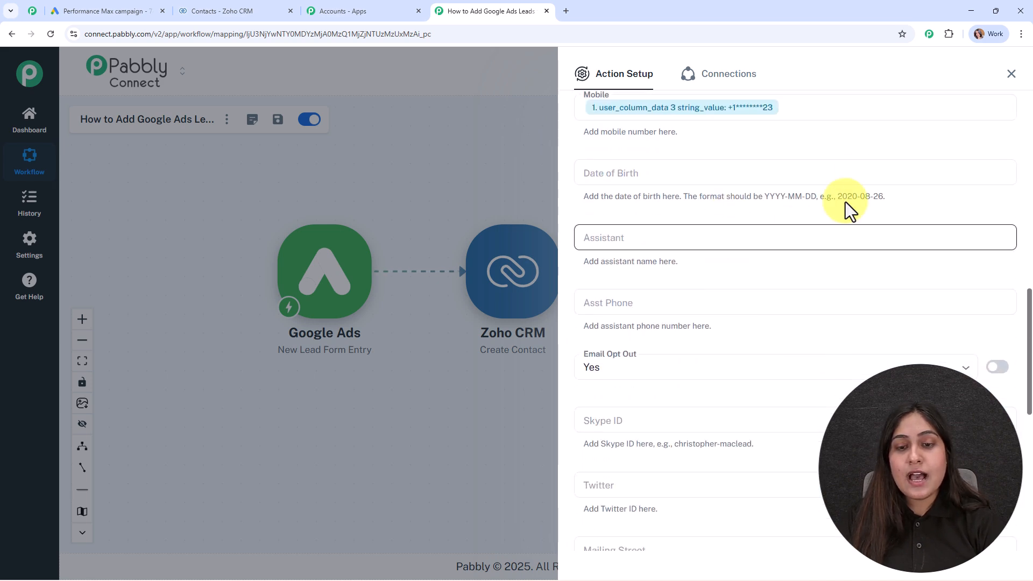
pyautogui.scroll(-5, 806, 377)
pyautogui.scroll(-4, 682, 335)
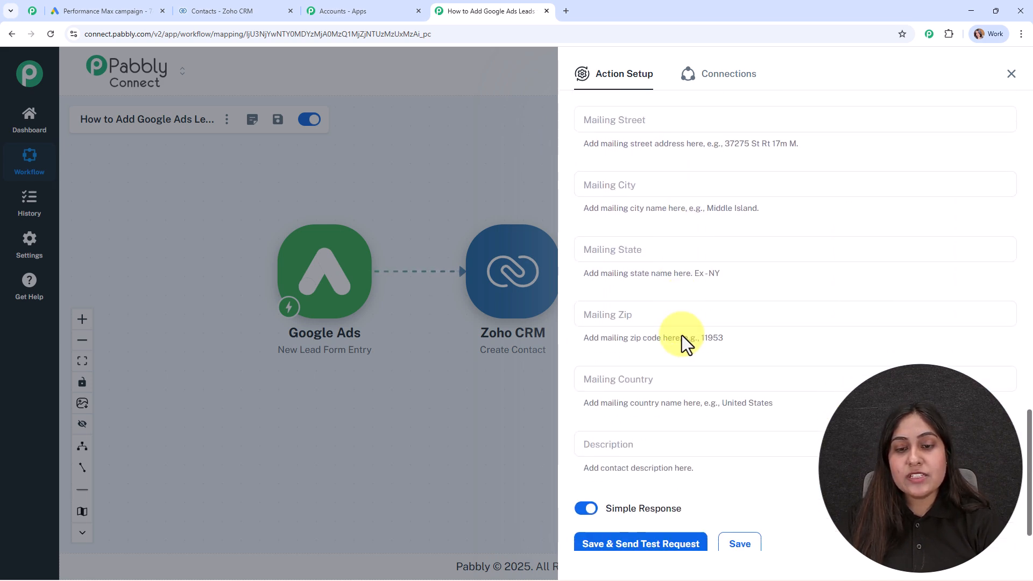
pyautogui.scroll(3, 682, 334)
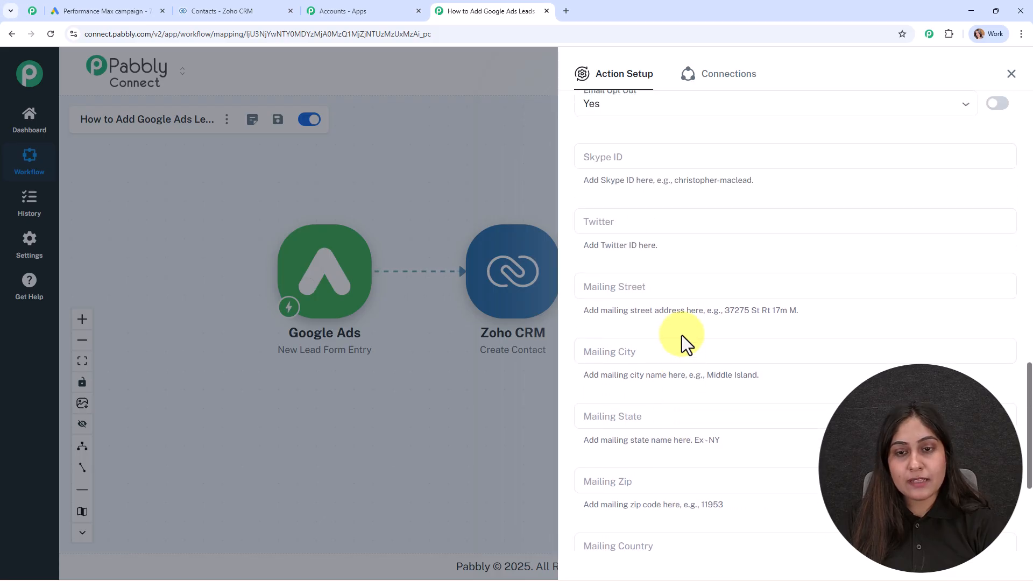
pyautogui.scroll(-4, 682, 335)
# Step: Save and test the Create Contact step, confirm SUCCESS, then view Zoho CRM contacts
pyautogui.click(616, 511)
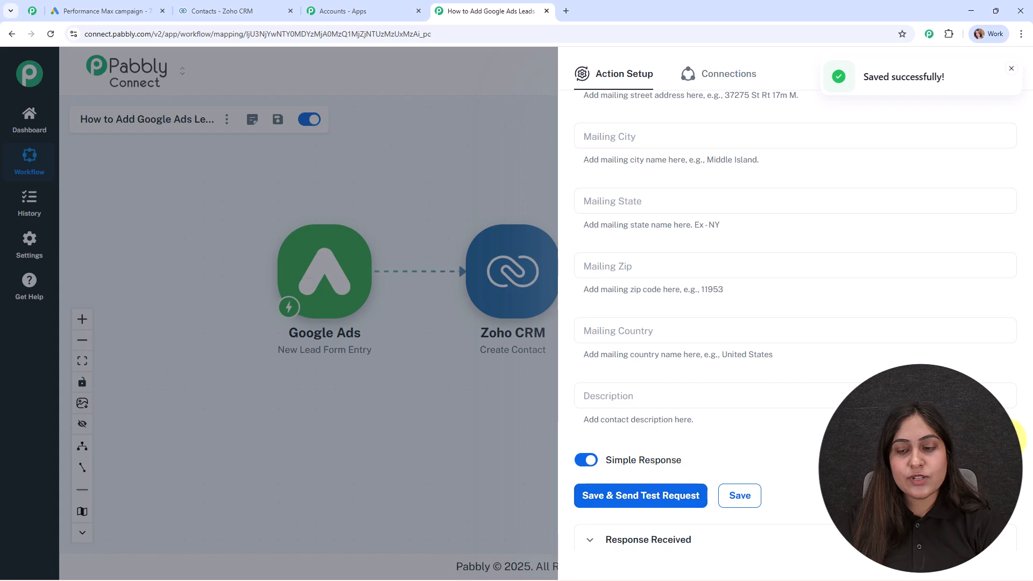
pyautogui.scroll(-5, 677, 376)
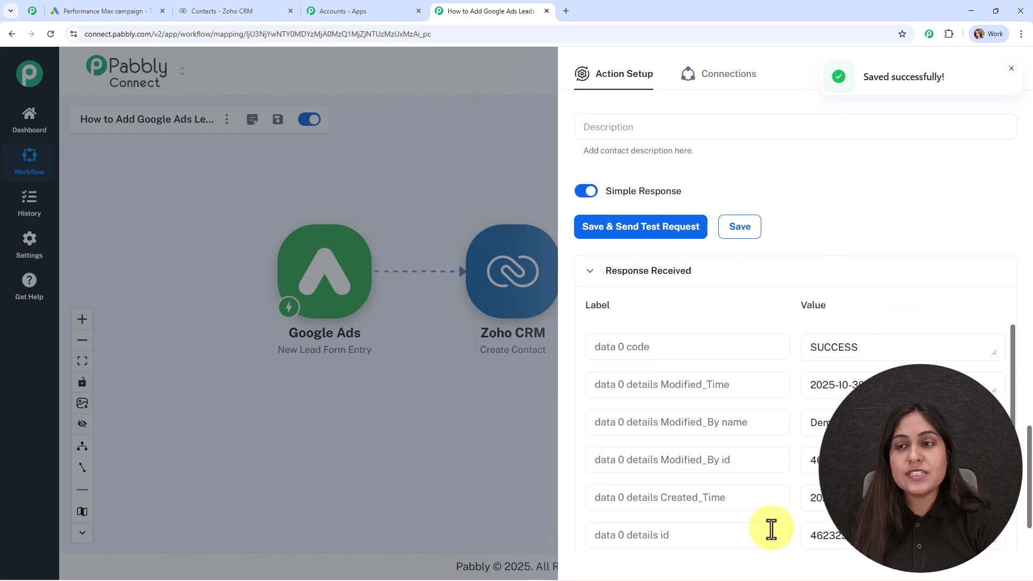
pyautogui.click(1011, 73)
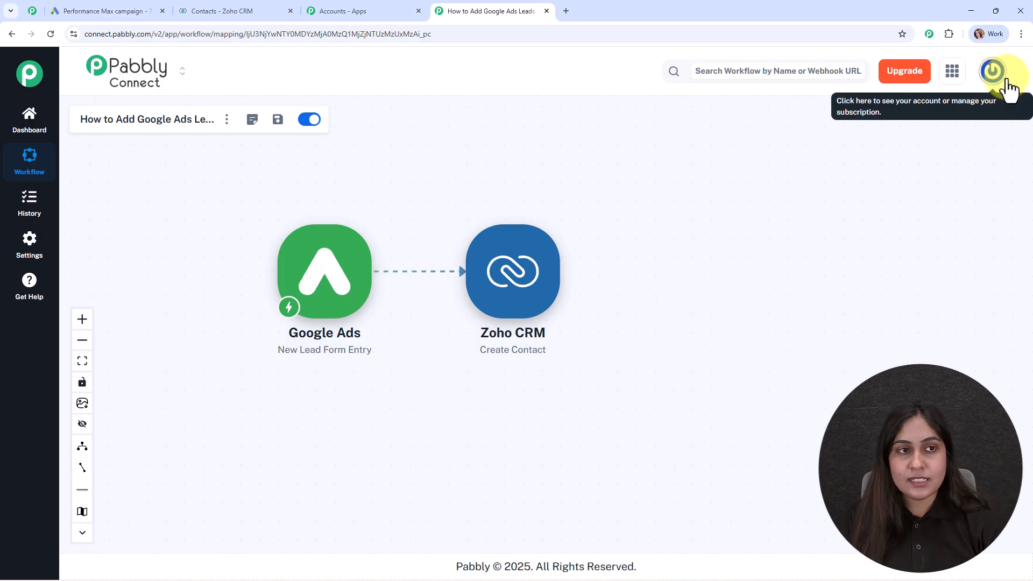
pyautogui.click(245, 7)
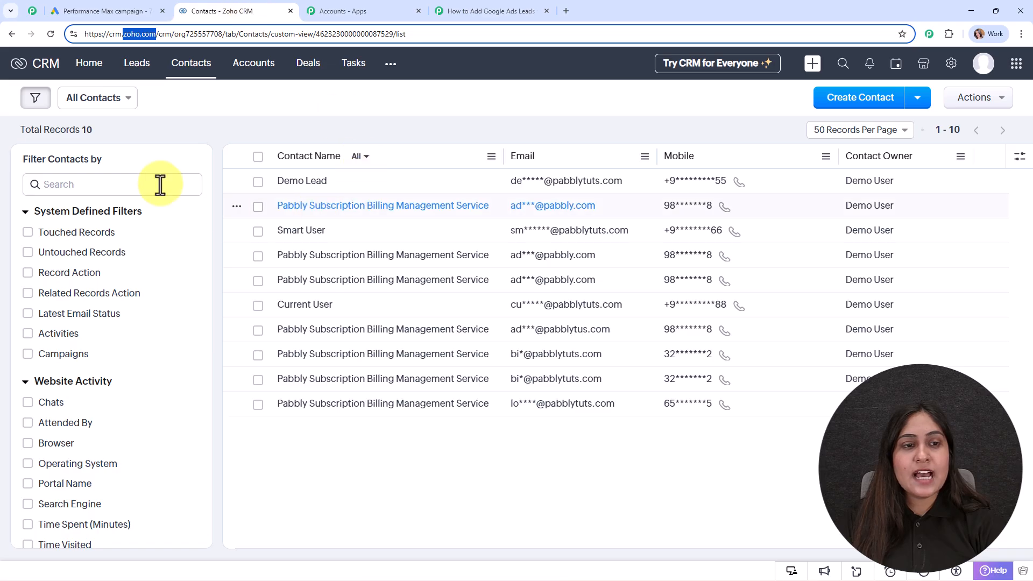
# Step: Refresh Zoho CRM Contacts to confirm the FirstName LastName test contact, then go back to Pabbly
pyautogui.click(56, 37)
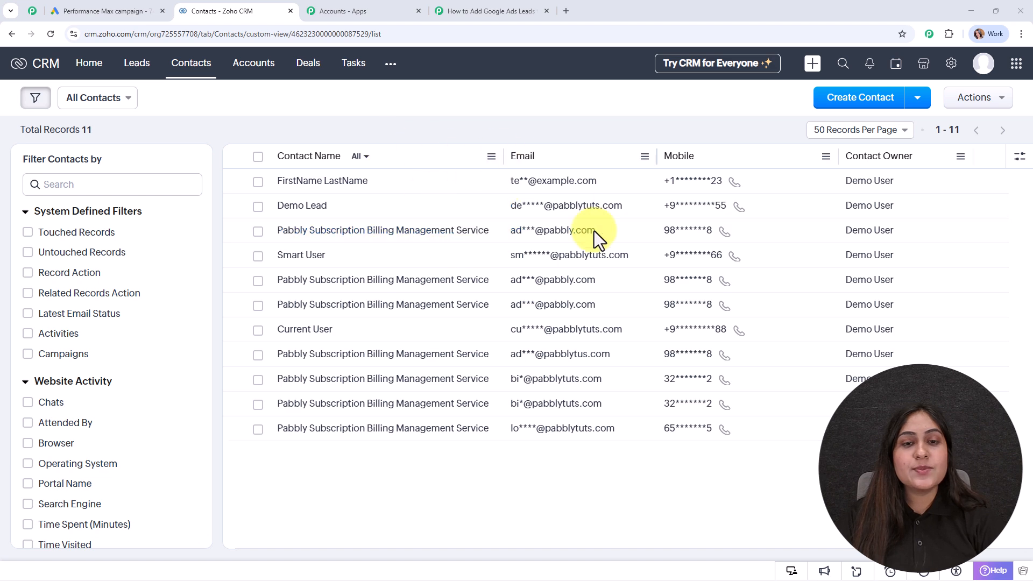
pyautogui.click(489, 10)
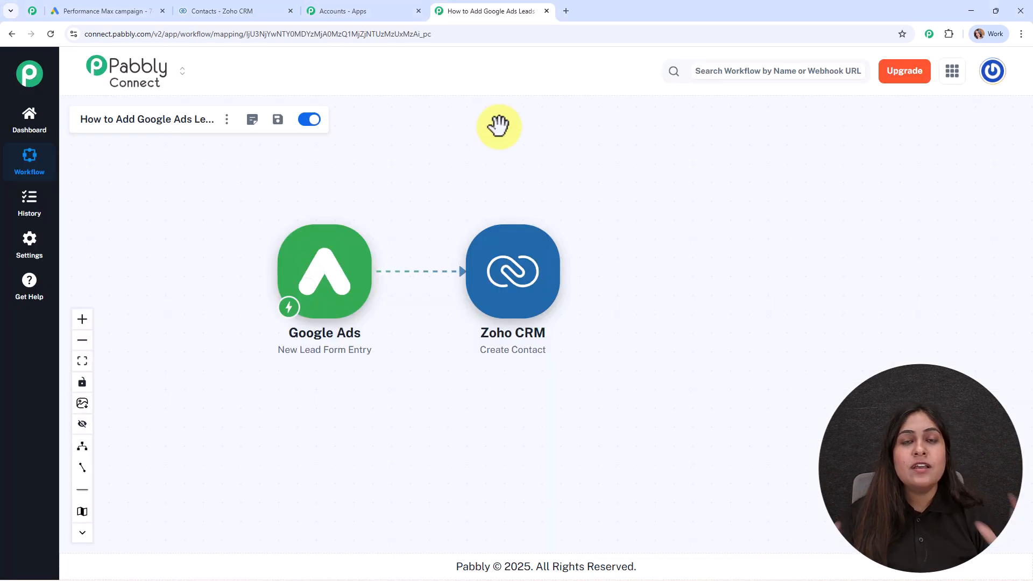